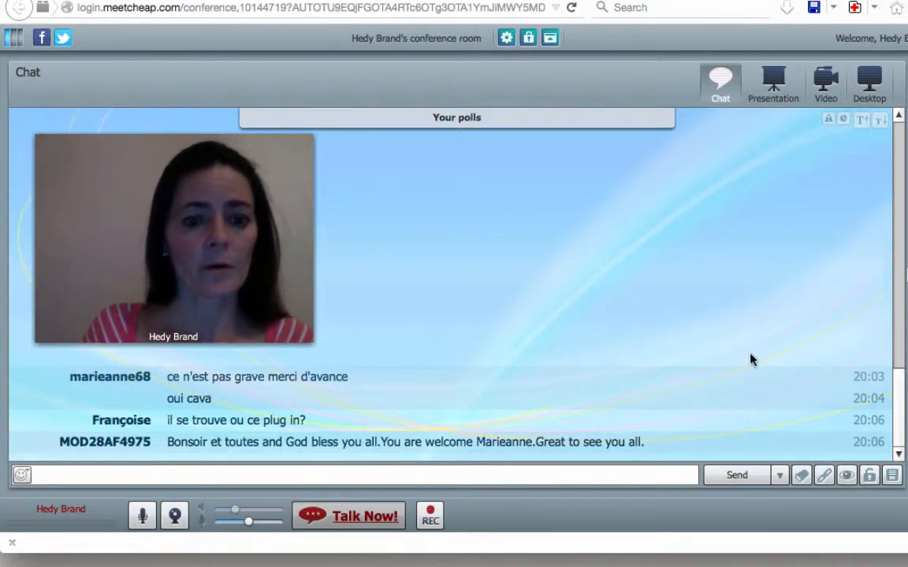
Look over the Pure Leverage affiliate dashboard and bring up the WordPress list of pages.
{"action": "left_click", "coordinate": [439, 34]}
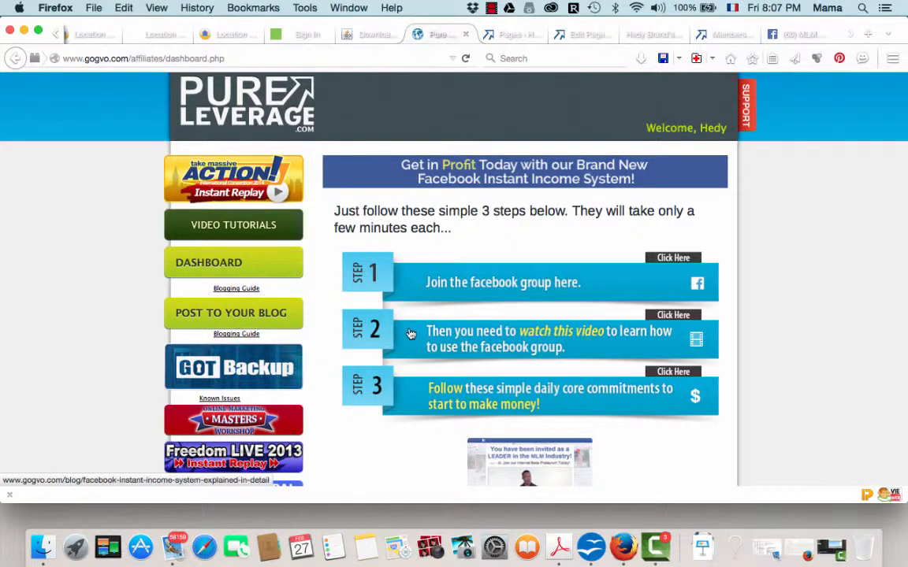
{"action": "scroll", "coordinate": [407, 331], "scroll_direction": "down", "scroll_amount": 10}
{"action": "scroll", "coordinate": [405, 332], "scroll_direction": "up", "scroll_amount": 10}
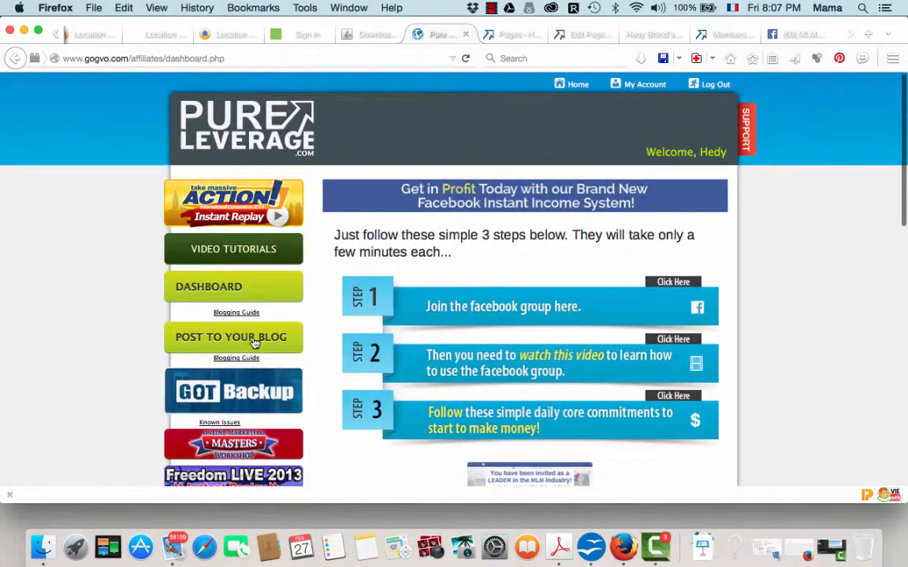
{"action": "left_click", "coordinate": [508, 38]}
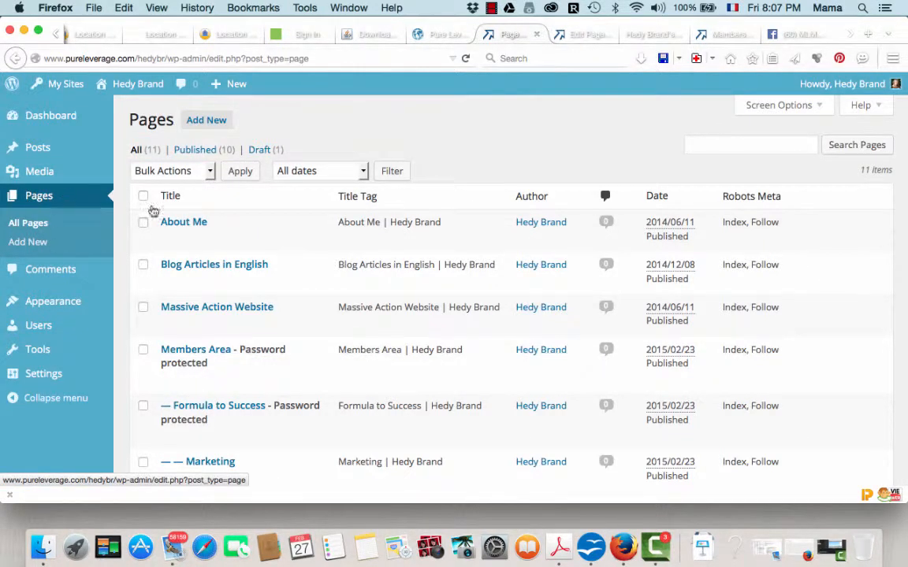
Switch to the published blog and load its Members Area page from the site navigation.
{"action": "key", "text": "ctrl+Tab"}
{"action": "key", "text": "ctrl+Tab"}
{"action": "key", "text": "ctrl+Tab"}
{"action": "scroll", "coordinate": [478, 459], "scroll_direction": "up", "scroll_amount": 2}
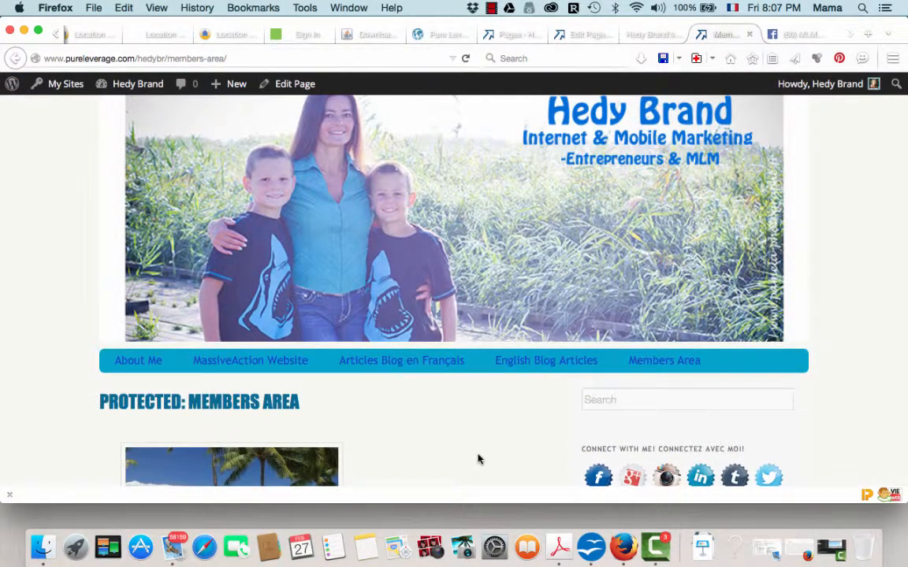
{"action": "scroll", "coordinate": [478, 459], "scroll_direction": "down", "scroll_amount": 1}
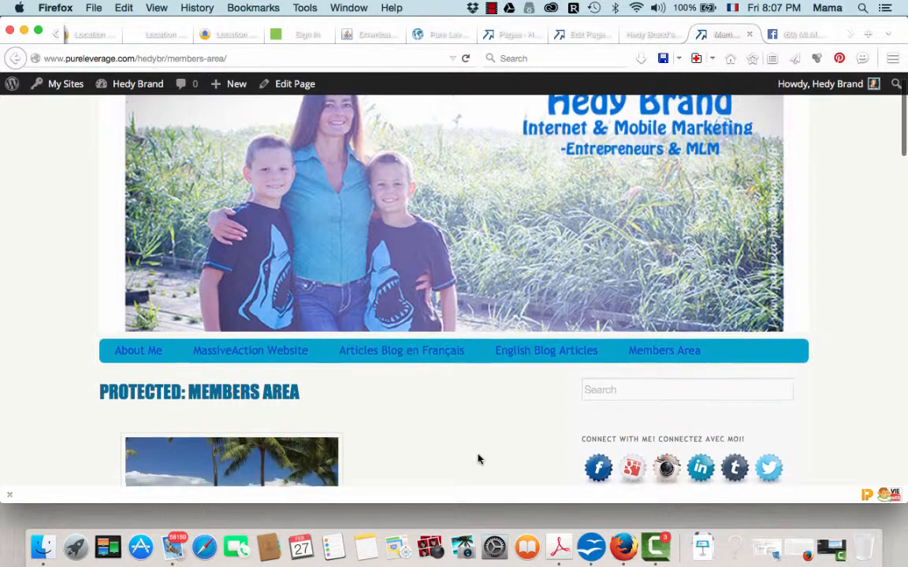
{"action": "scroll", "coordinate": [480, 460], "scroll_direction": "up", "scroll_amount": 2}
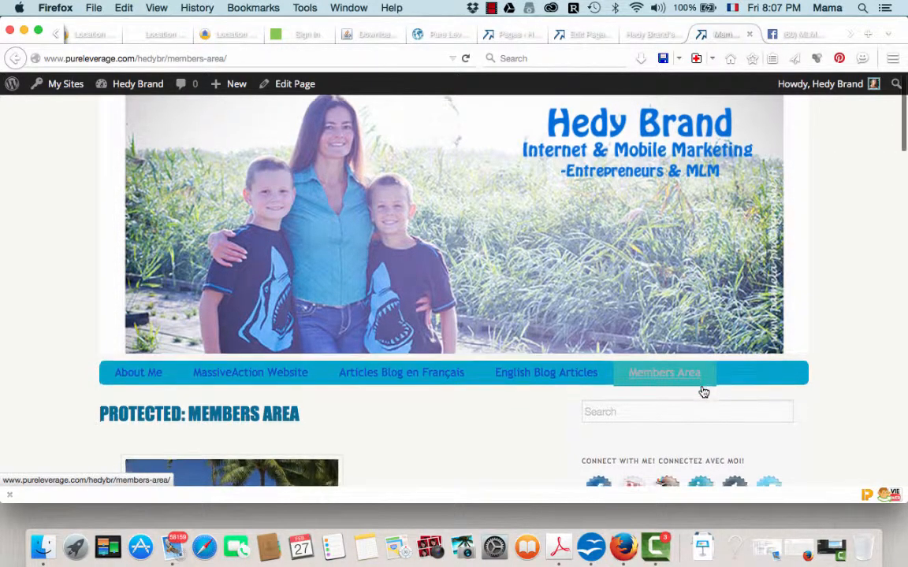
{"action": "scroll", "coordinate": [702, 389], "scroll_direction": "down", "scroll_amount": 1}
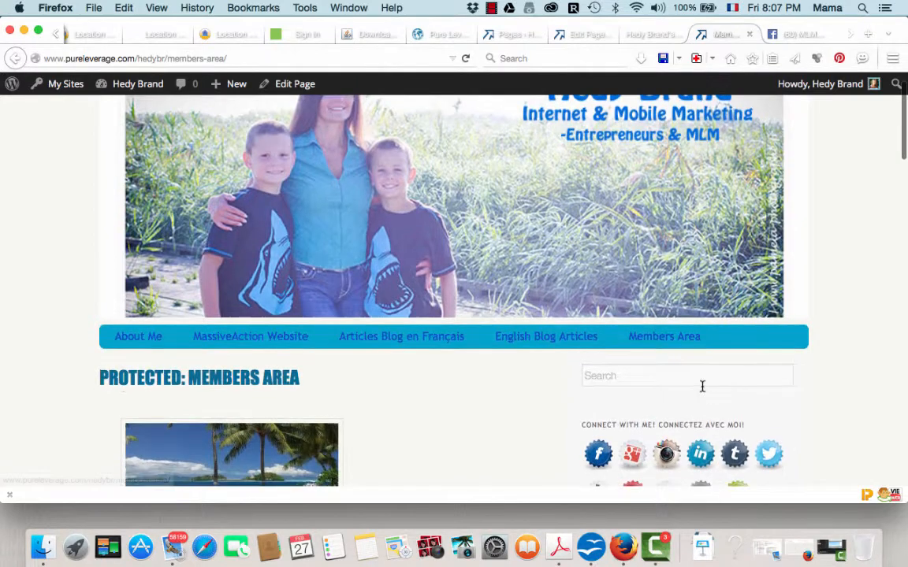
{"action": "left_click", "coordinate": [674, 344]}
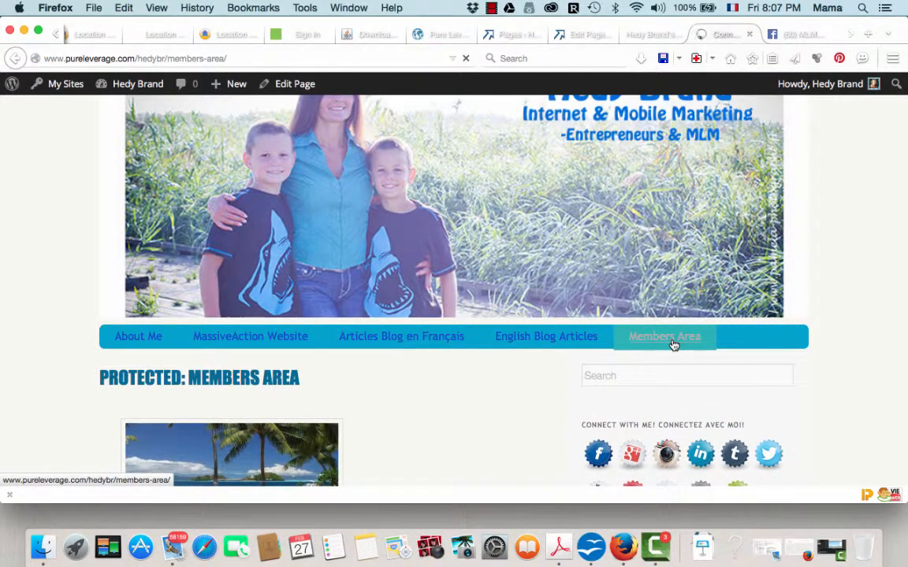
Look over the protected Members Area page and follow its pool image to the Formula to Success page.
{"action": "scroll", "coordinate": [494, 414], "scroll_direction": "down", "scroll_amount": 3}
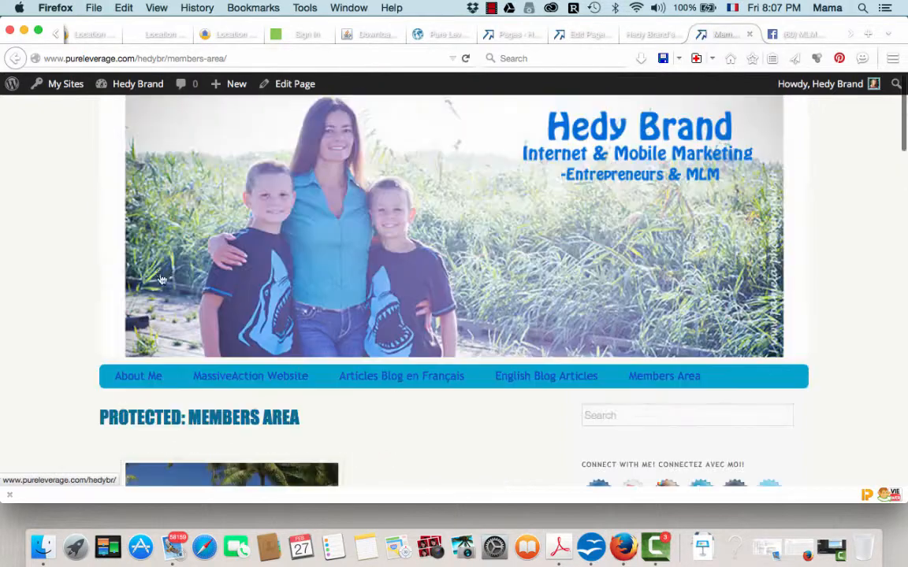
{"action": "scroll", "coordinate": [441, 470], "scroll_direction": "down", "scroll_amount": 3}
{"action": "scroll", "coordinate": [442, 471], "scroll_direction": "down", "scroll_amount": 3}
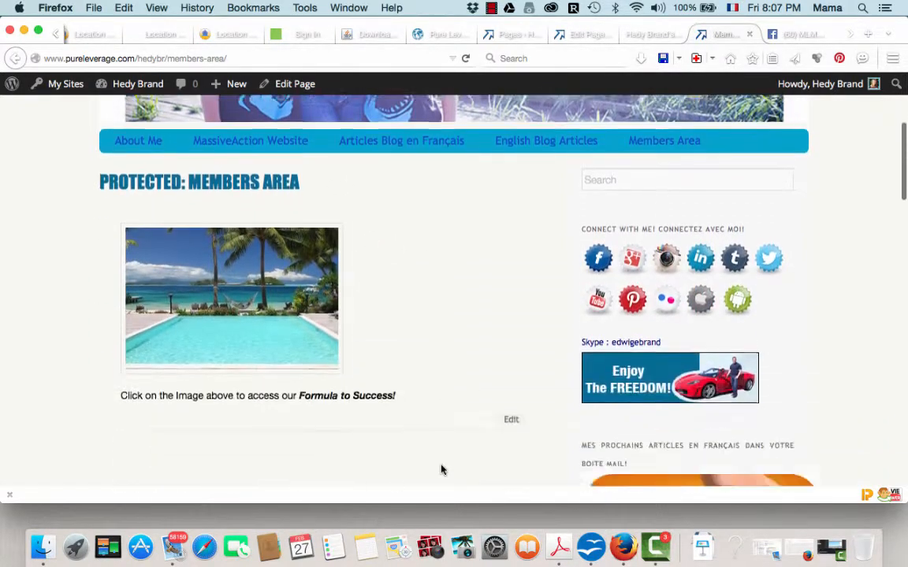
{"action": "scroll", "coordinate": [441, 470], "scroll_direction": "up", "scroll_amount": 5}
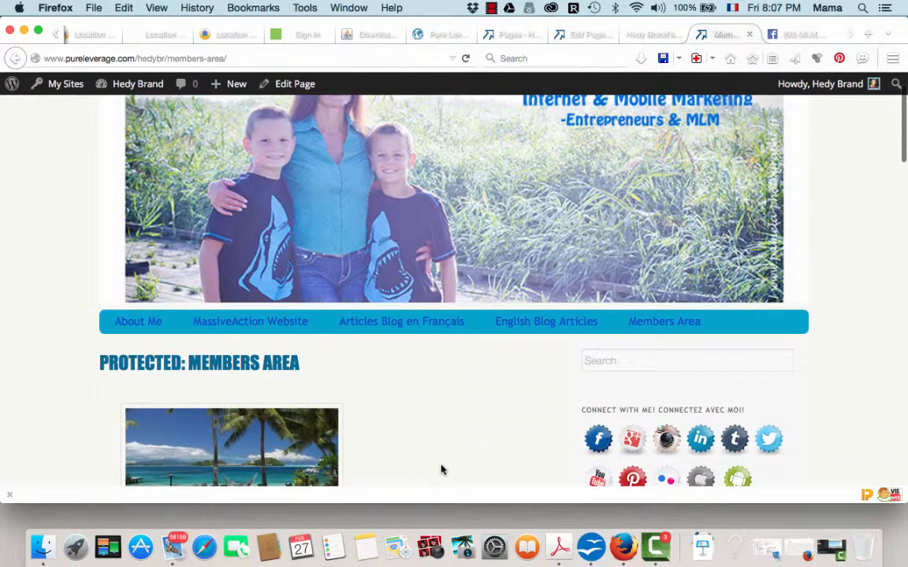
{"action": "scroll", "coordinate": [442, 470], "scroll_direction": "up", "scroll_amount": 2}
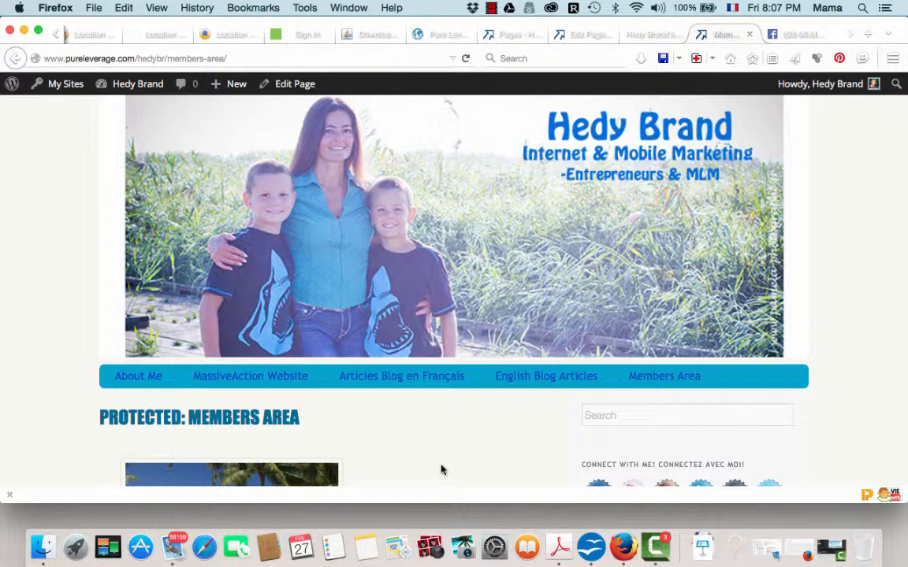
{"action": "scroll", "coordinate": [422, 416], "scroll_direction": "down", "scroll_amount": 5}
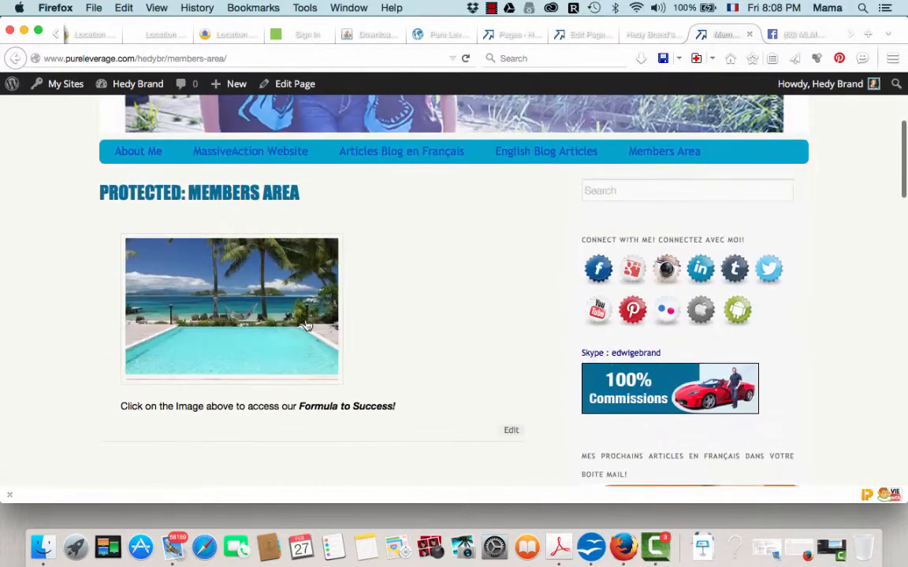
{"action": "left_click", "coordinate": [247, 321]}
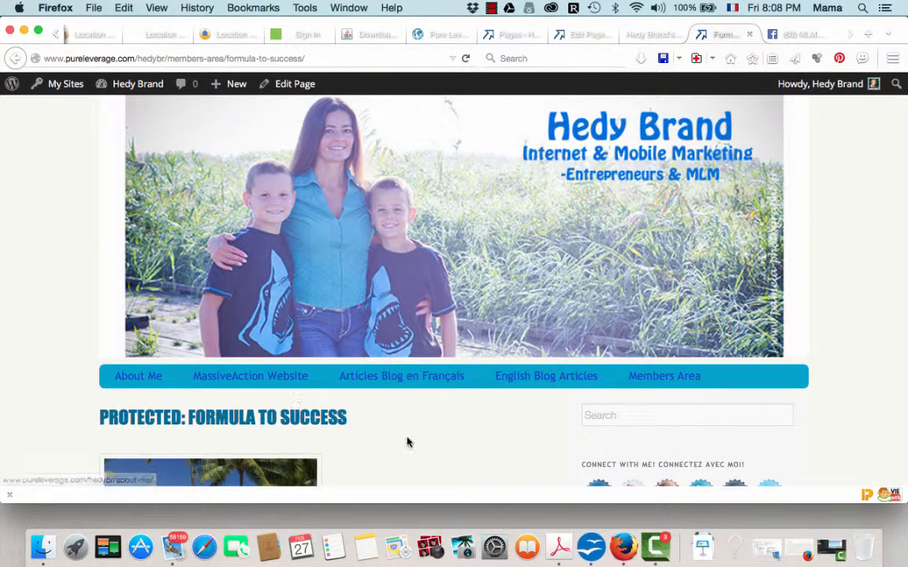
Examine the Formula to Success page's welcome text and its Marketing, Personal Development and Training topic images.
{"action": "scroll", "coordinate": [389, 446], "scroll_direction": "down", "scroll_amount": 3}
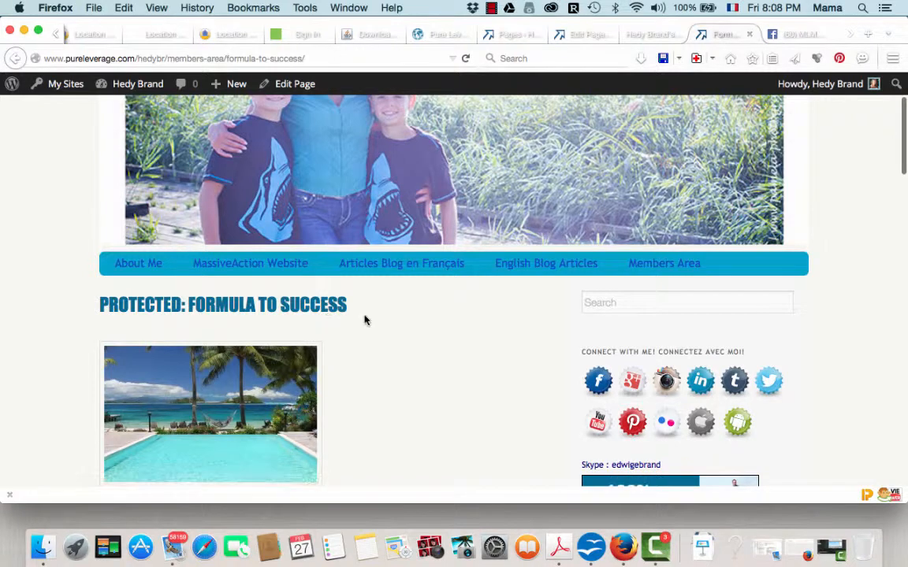
{"action": "scroll", "coordinate": [365, 320], "scroll_direction": "down", "scroll_amount": 3}
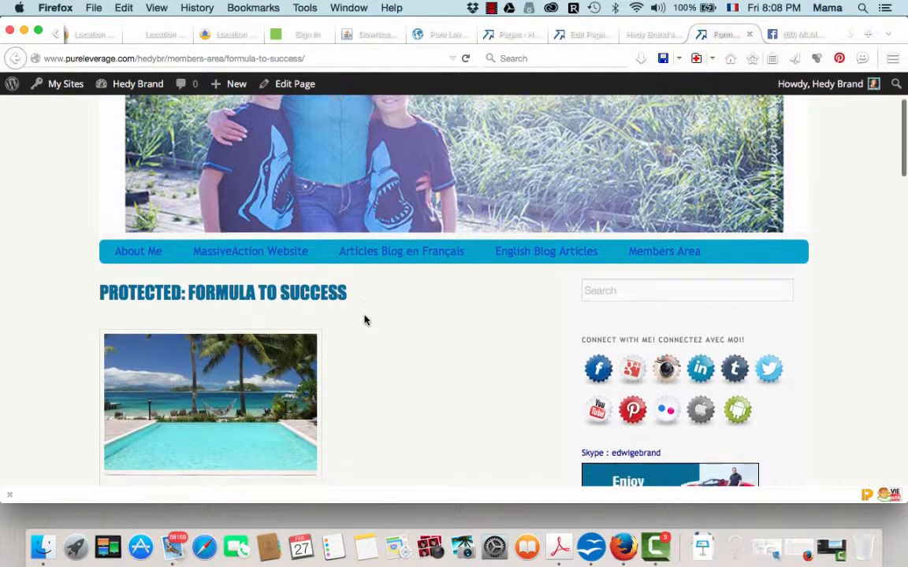
{"action": "scroll", "coordinate": [364, 320], "scroll_direction": "down", "scroll_amount": 4}
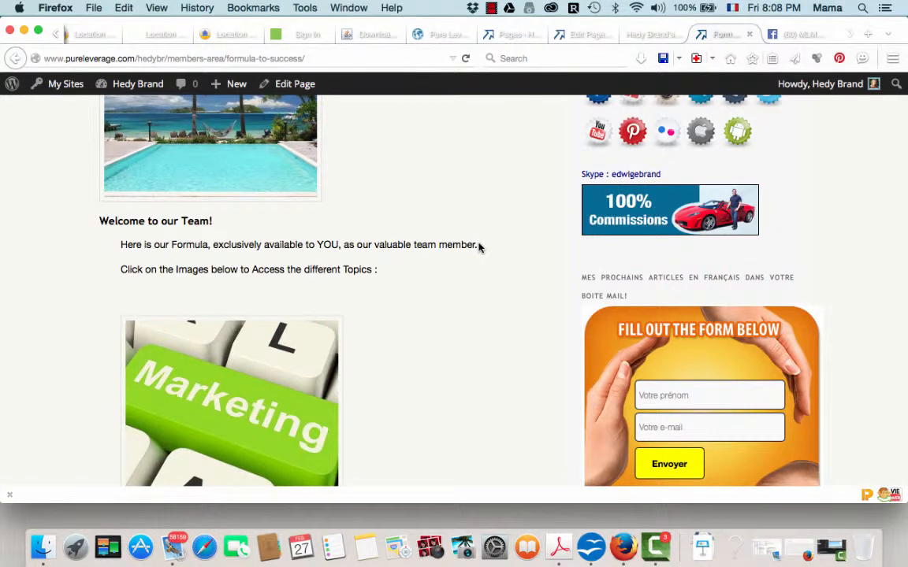
{"action": "scroll", "coordinate": [478, 247], "scroll_direction": "down", "scroll_amount": 2}
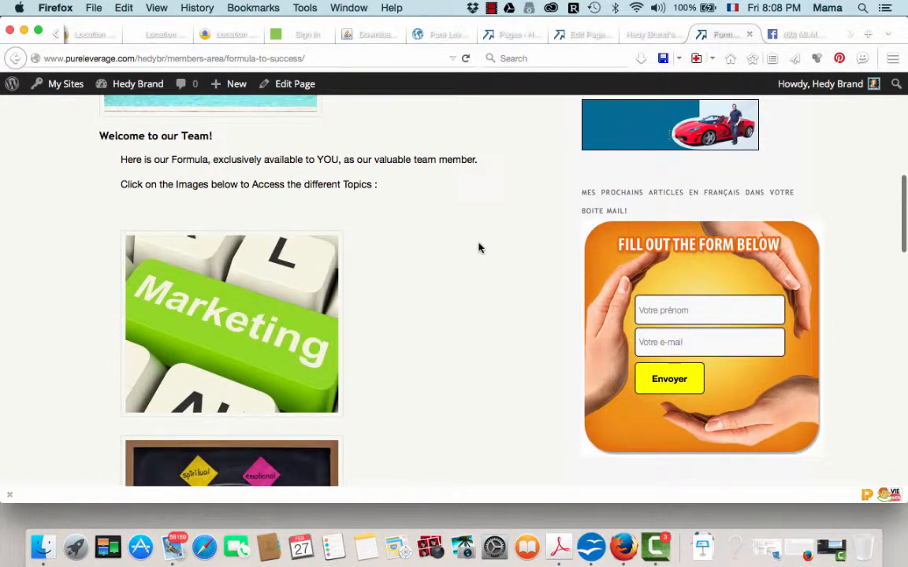
{"action": "scroll", "coordinate": [479, 247], "scroll_direction": "down", "scroll_amount": 2}
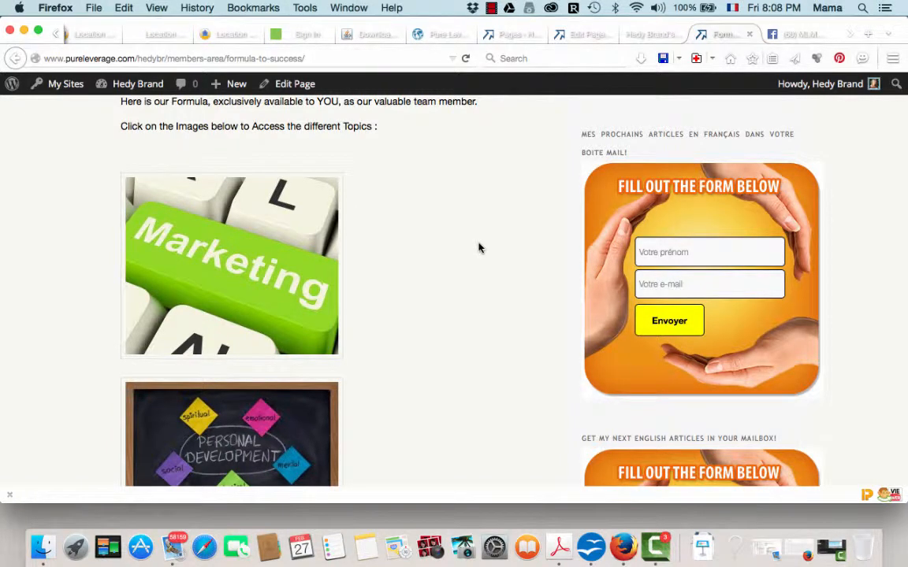
{"action": "scroll", "coordinate": [478, 248], "scroll_direction": "down", "scroll_amount": 1}
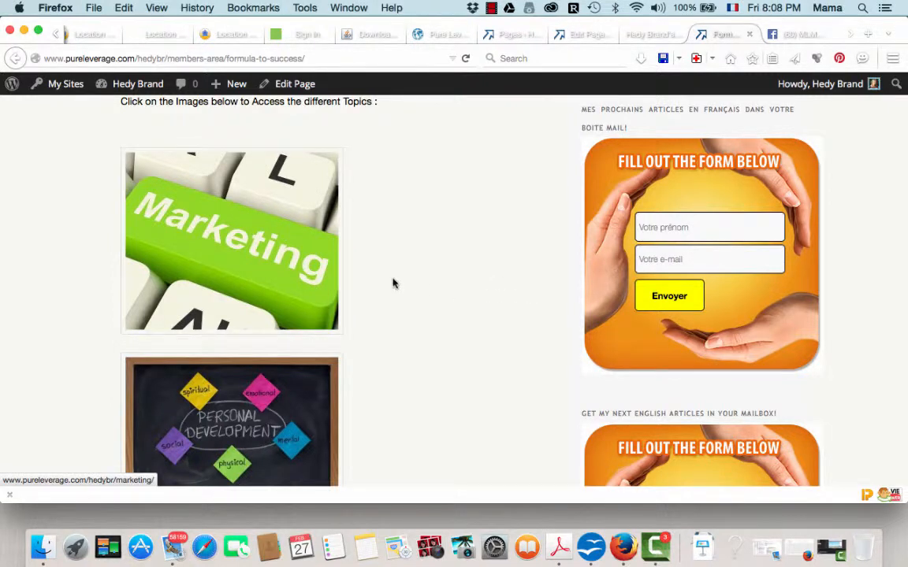
{"action": "scroll", "coordinate": [454, 318], "scroll_direction": "down", "scroll_amount": 2}
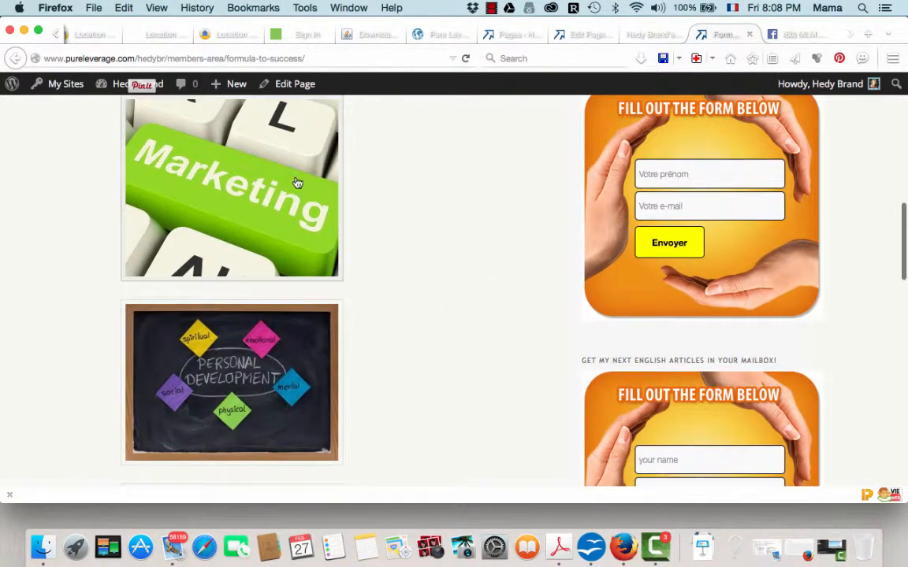
{"action": "scroll", "coordinate": [359, 398], "scroll_direction": "down", "scroll_amount": 5}
{"action": "scroll", "coordinate": [359, 398], "scroll_direction": "up", "scroll_amount": 6}
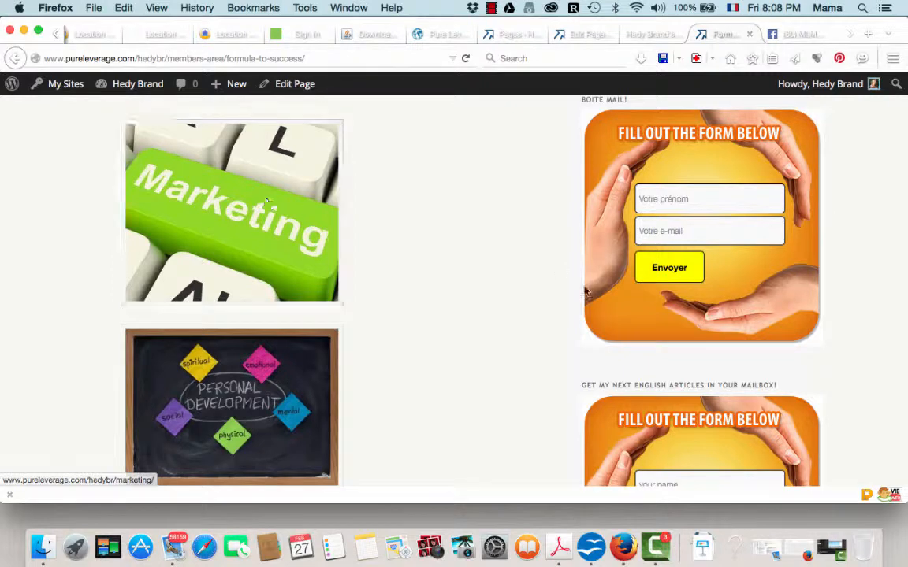
{"action": "scroll", "coordinate": [482, 372], "scroll_direction": "down", "scroll_amount": 5}
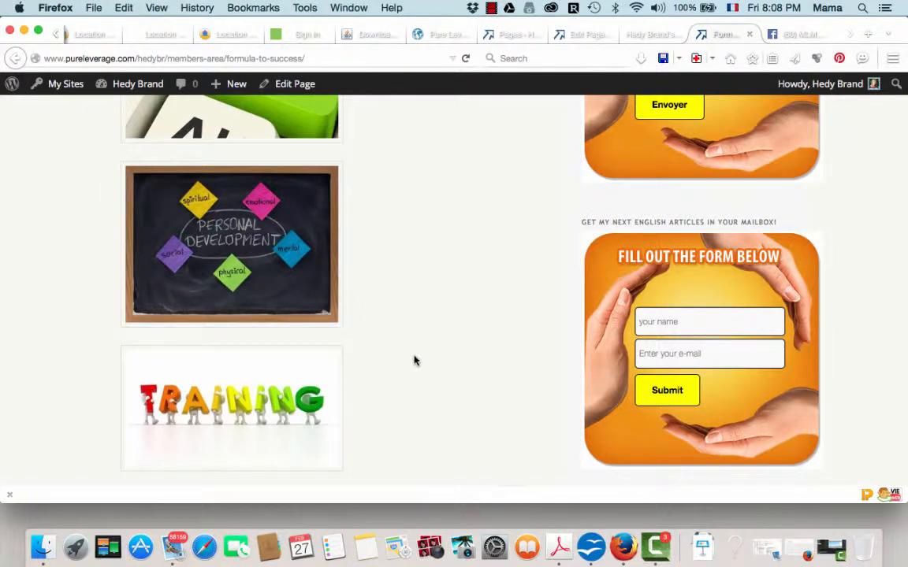
{"action": "scroll", "coordinate": [409, 359], "scroll_direction": "down", "scroll_amount": 3}
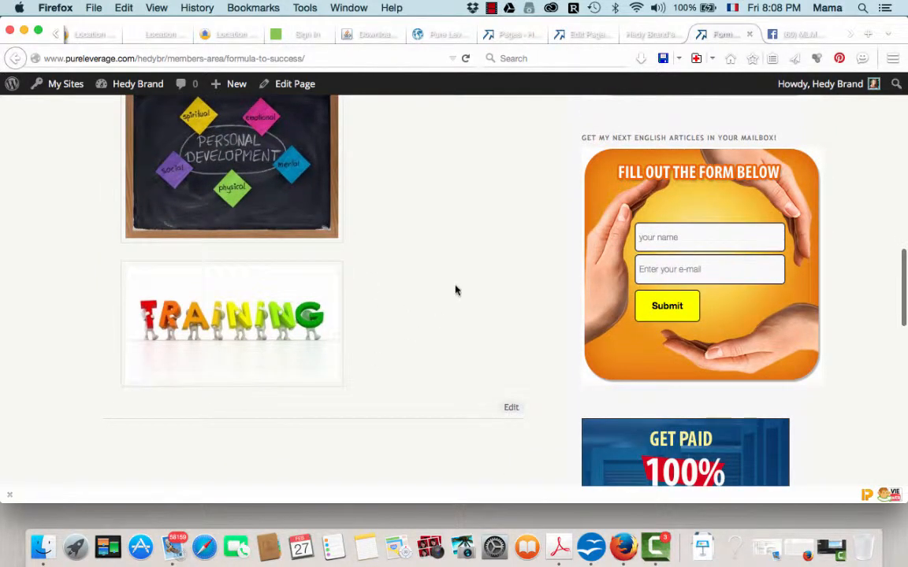
{"action": "scroll", "coordinate": [454, 290], "scroll_direction": "up", "scroll_amount": 8}
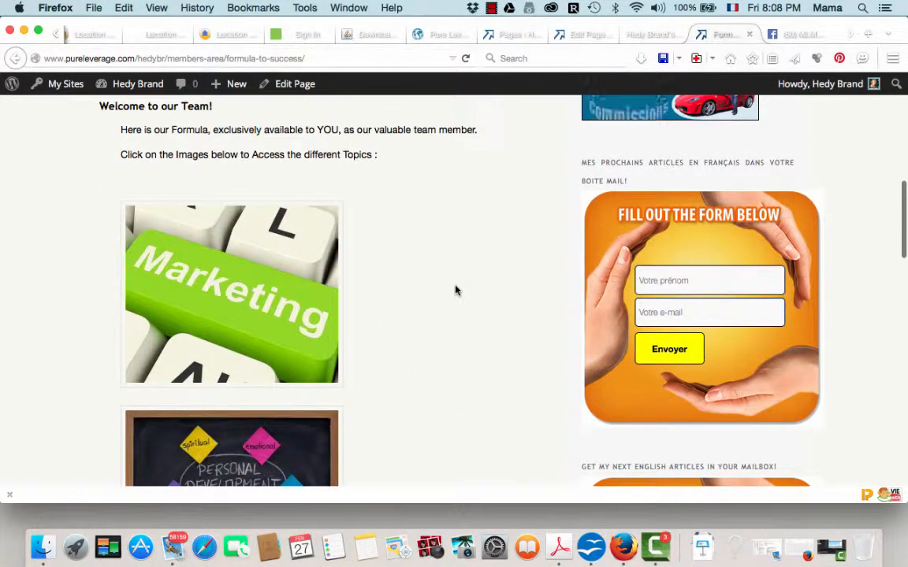
Open the Marketing topic page through its image and look over its content.
{"action": "left_click", "coordinate": [240, 318]}
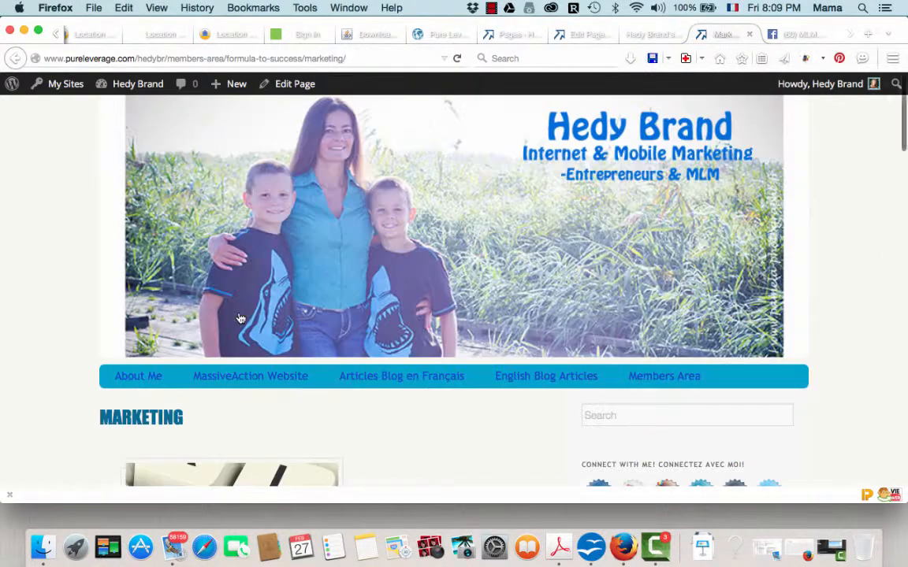
{"action": "scroll", "coordinate": [408, 450], "scroll_direction": "down", "scroll_amount": 8}
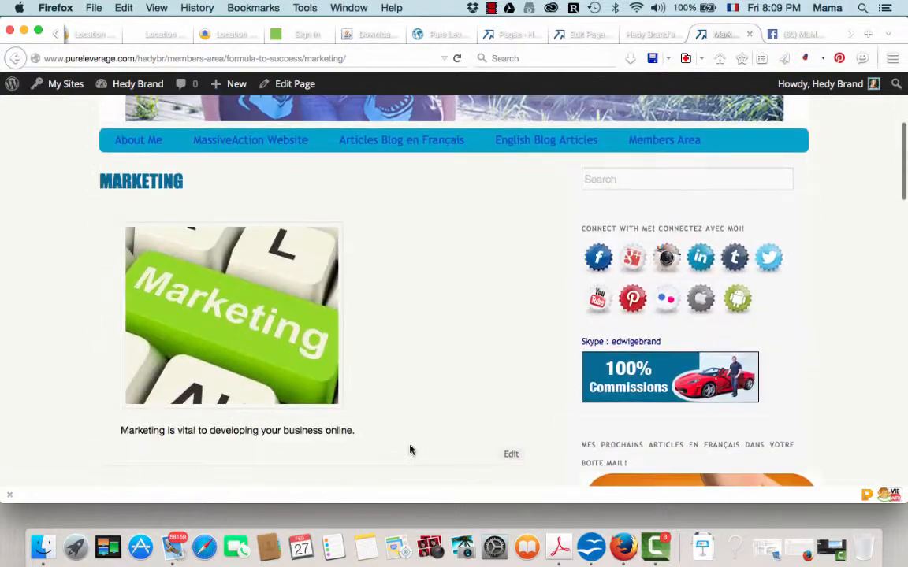
{"action": "scroll", "coordinate": [409, 450], "scroll_direction": "up", "scroll_amount": 8}
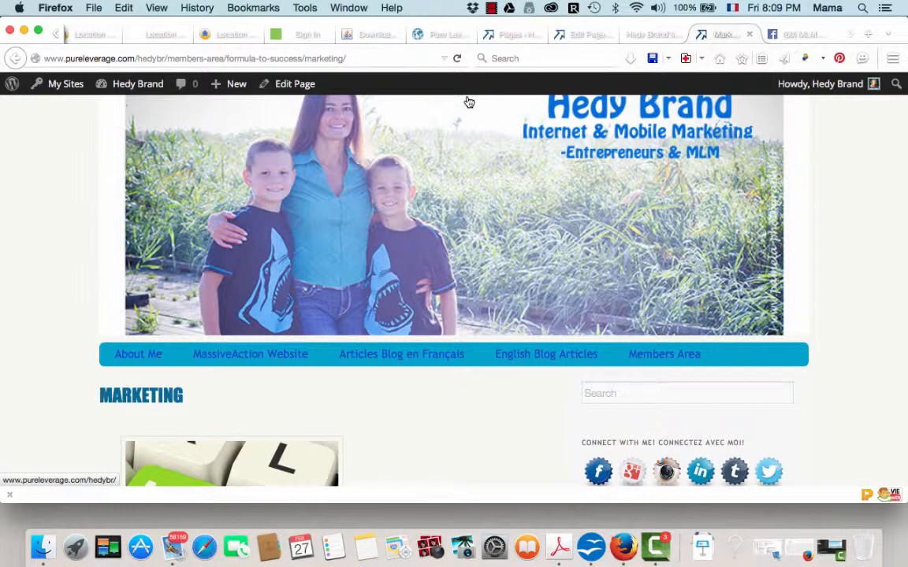
Open the Formula to Success page for editing from the WordPress list of pages, leaving the media library closed.
{"action": "left_click", "coordinate": [510, 36]}
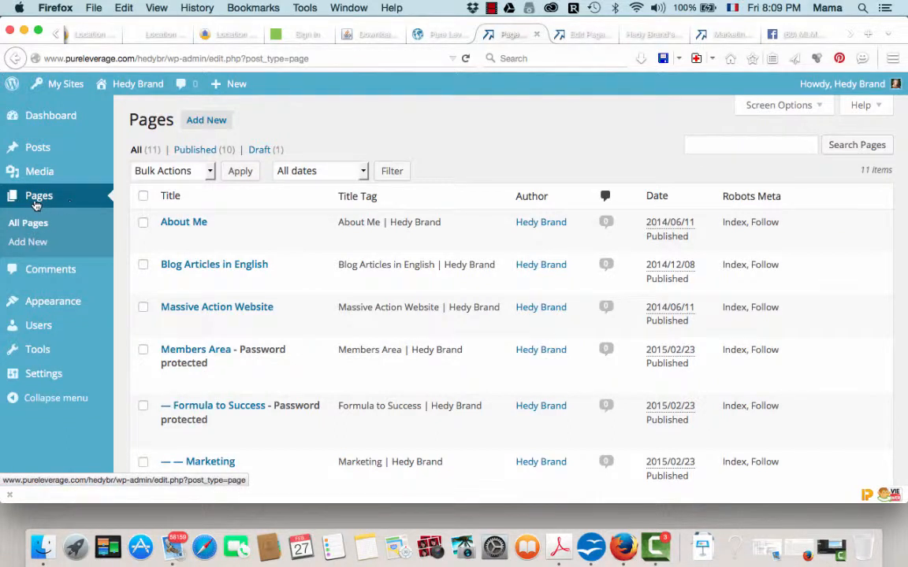
{"action": "scroll", "coordinate": [292, 259], "scroll_direction": "down", "scroll_amount": 4}
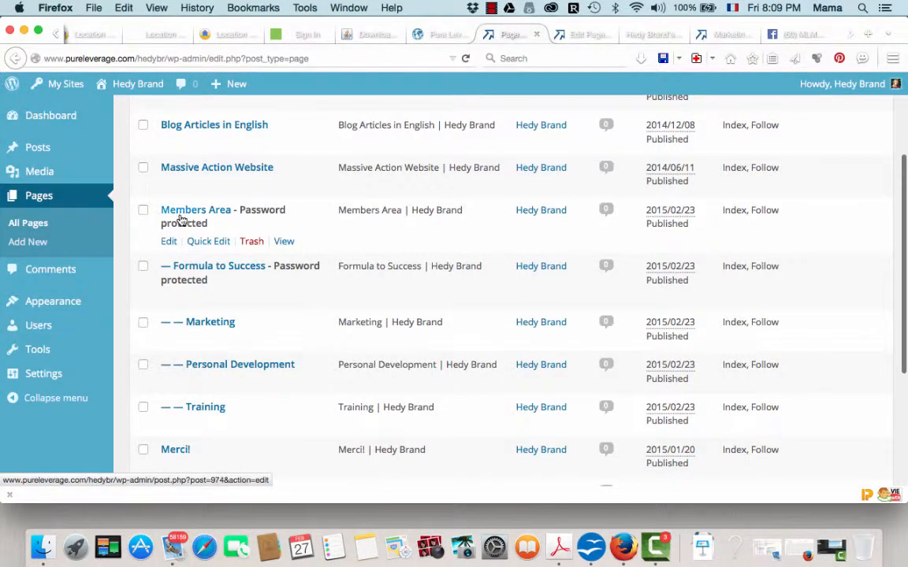
{"action": "left_click", "coordinate": [212, 269]}
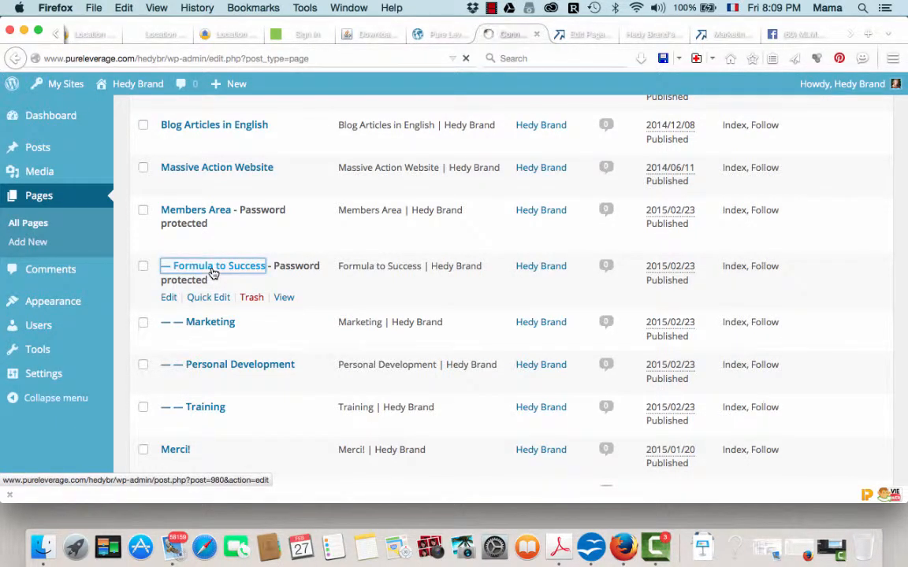
{"action": "left_click", "coordinate": [193, 212]}
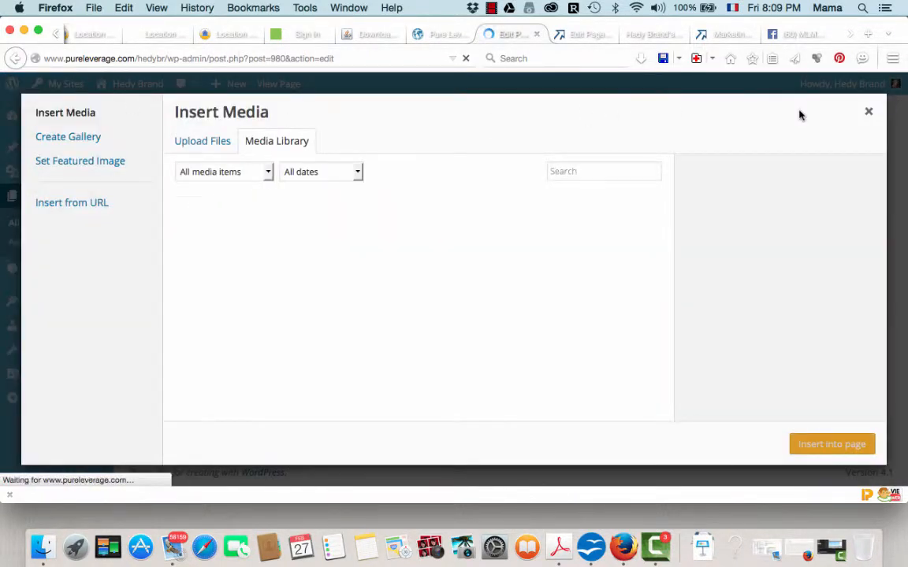
{"action": "left_click", "coordinate": [869, 115]}
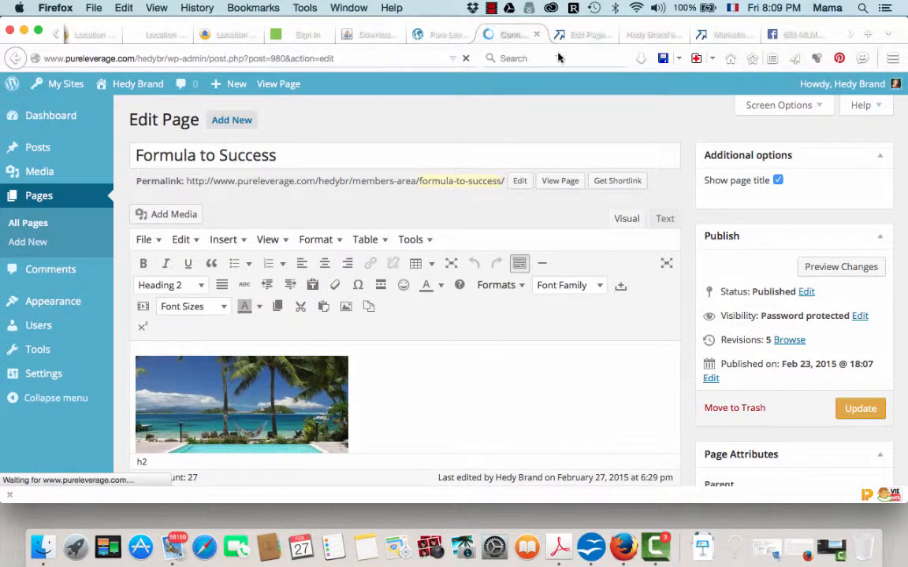
Review the Formula to Success content in the editor that is already open, and return to the list of pages.
{"action": "left_click", "coordinate": [577, 36]}
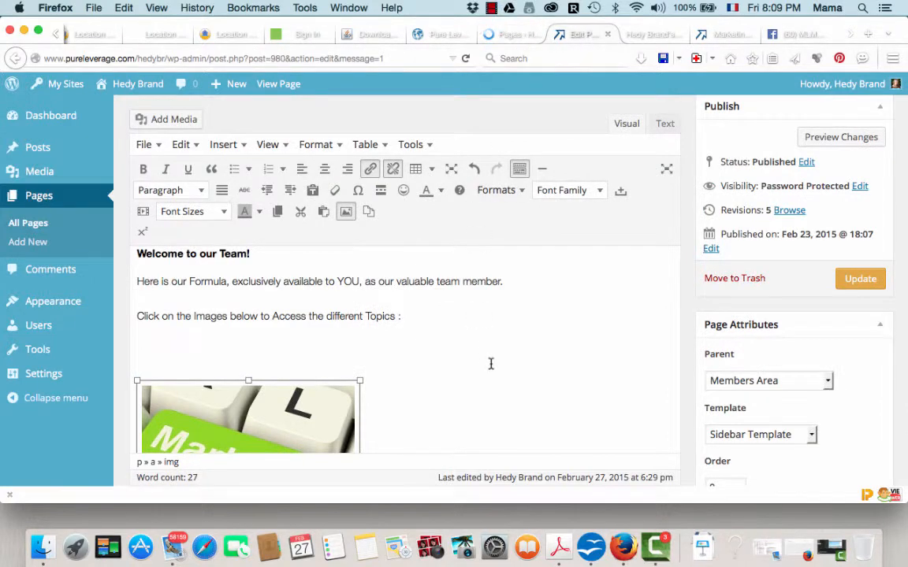
{"action": "left_click", "coordinate": [512, 35]}
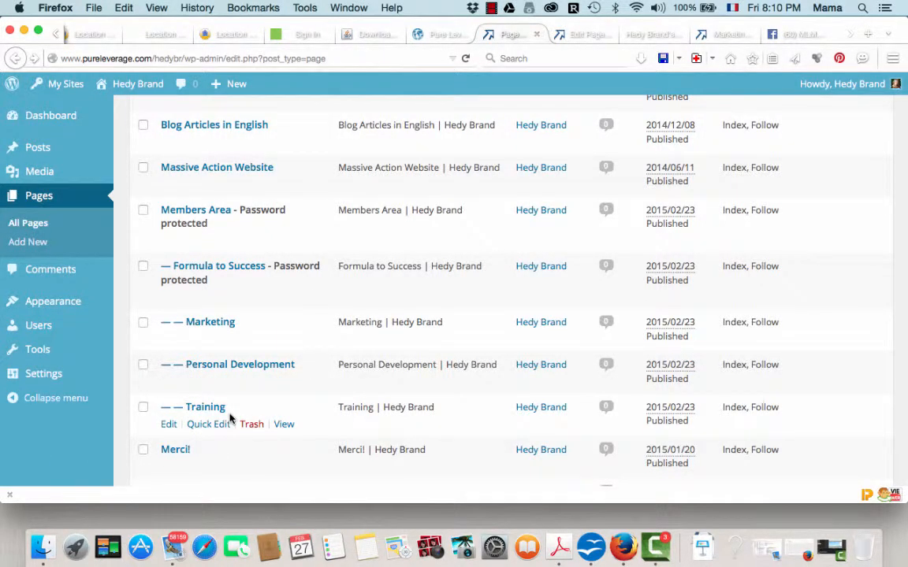
Open the Members Area page for editing and look over its content and the insert options available in the editor.
{"action": "left_click", "coordinate": [187, 213]}
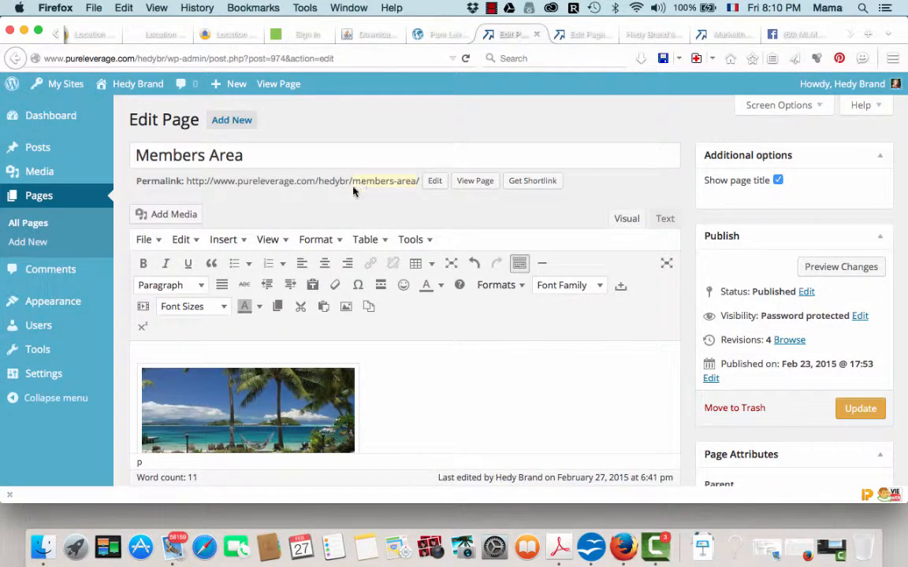
{"action": "scroll", "coordinate": [585, 379], "scroll_direction": "down", "scroll_amount": 3}
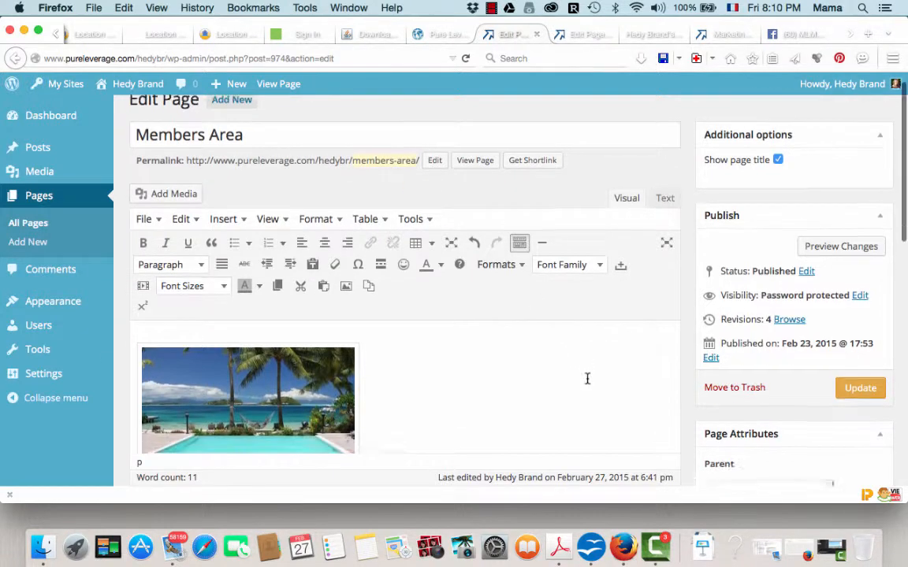
{"action": "scroll", "coordinate": [587, 379], "scroll_direction": "up", "scroll_amount": 3}
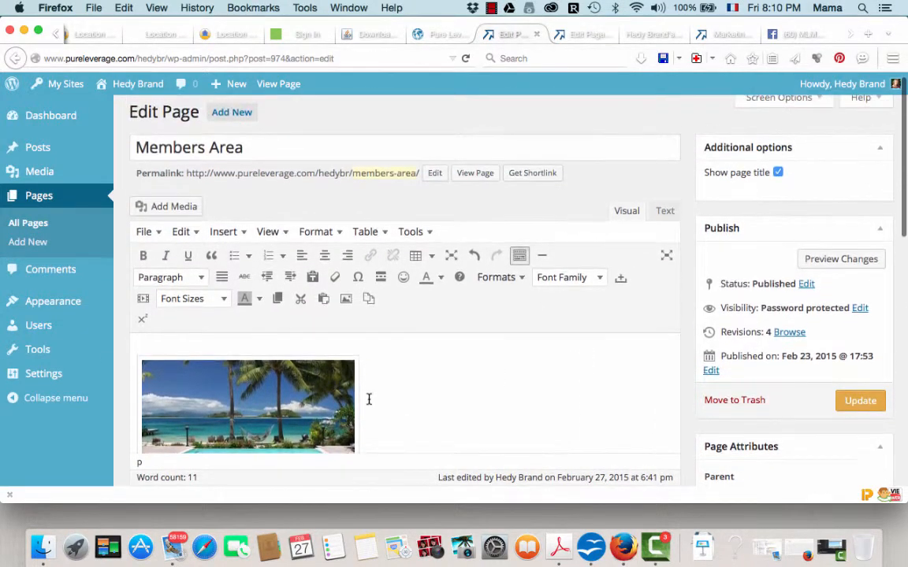
{"action": "scroll", "coordinate": [370, 398], "scroll_direction": "down", "scroll_amount": 2}
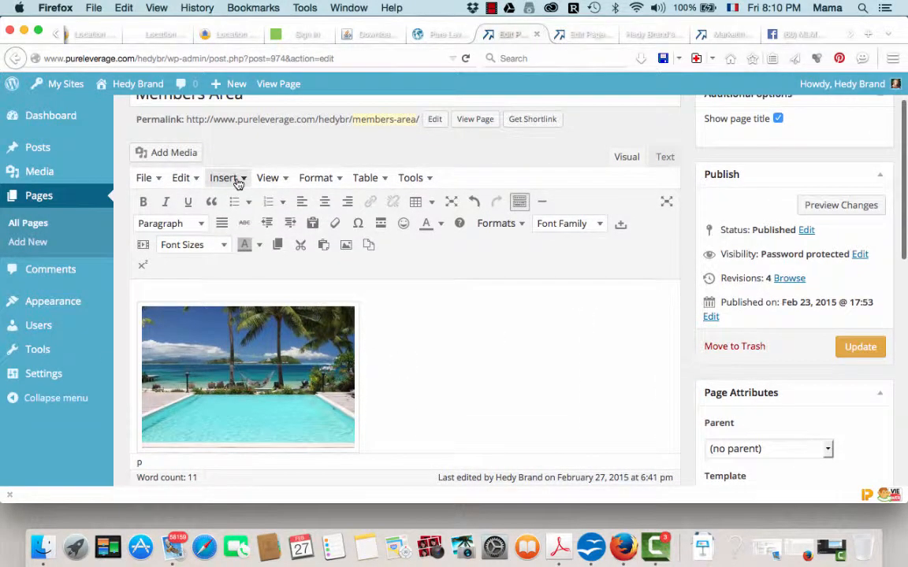
{"action": "left_click", "coordinate": [238, 181]}
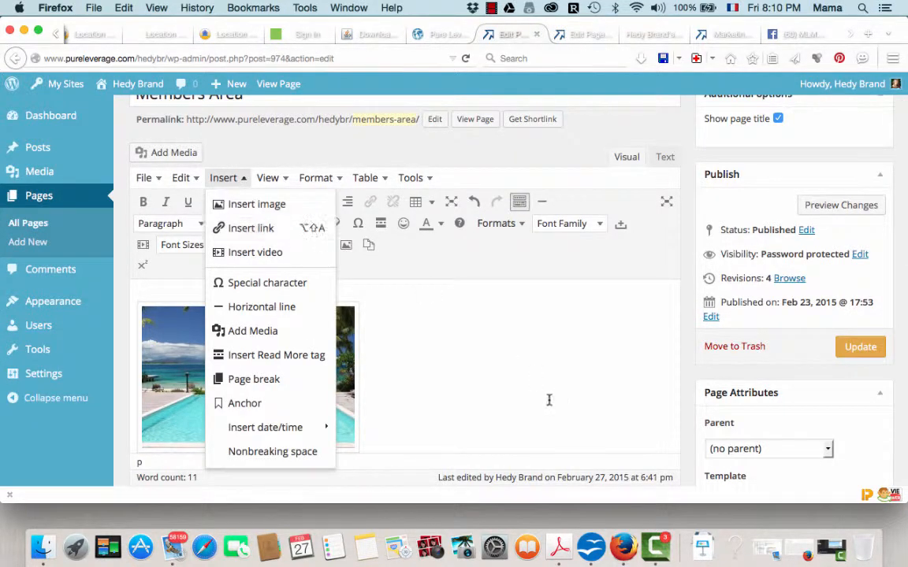
{"action": "left_click", "coordinate": [509, 380]}
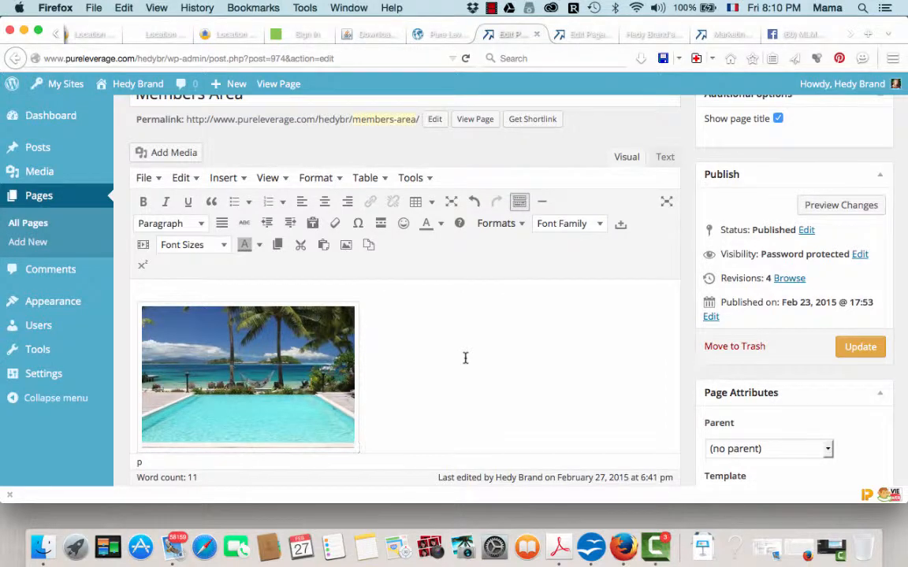
Return from the live Marketing page to the Formula to Success page and copy its web address.
{"action": "left_click", "coordinate": [717, 36]}
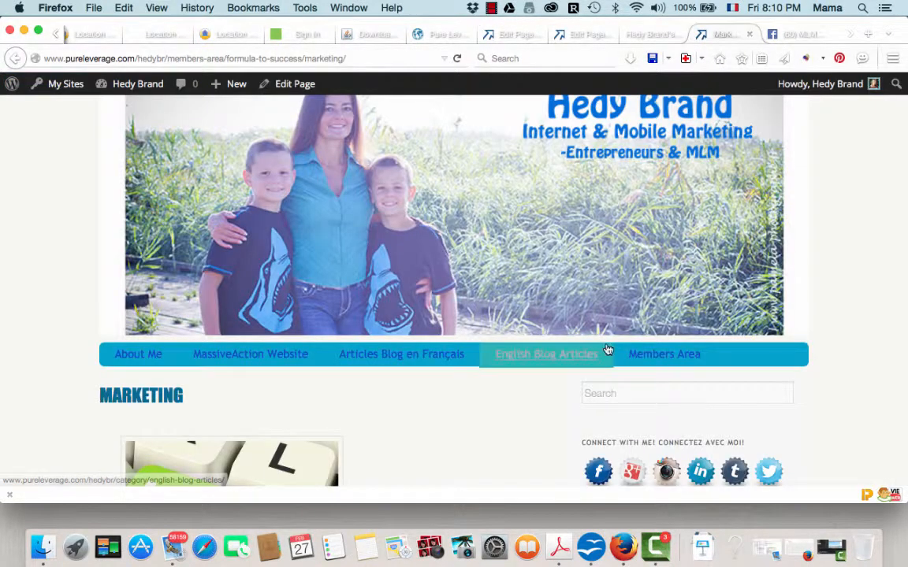
{"action": "scroll", "coordinate": [584, 331], "scroll_direction": "down", "scroll_amount": 3}
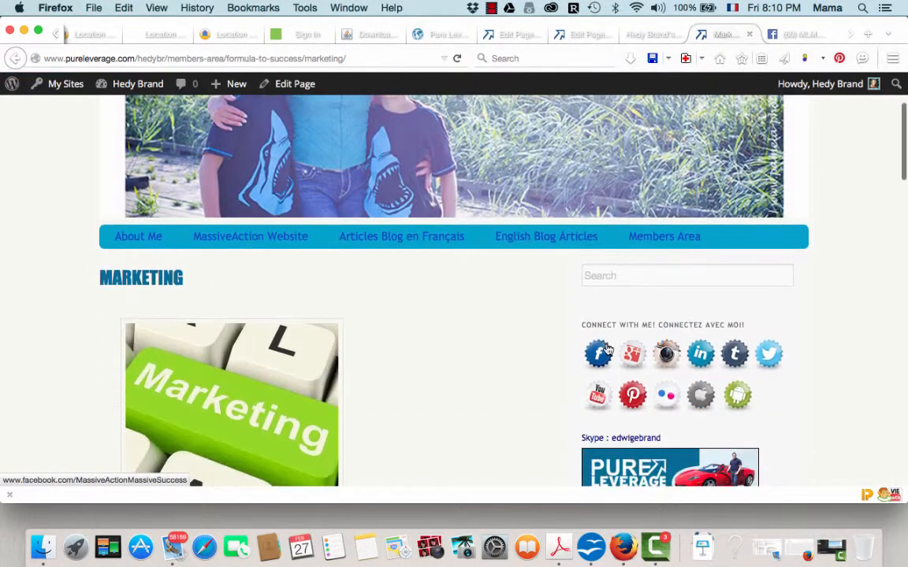
{"action": "left_click", "coordinate": [14, 59]}
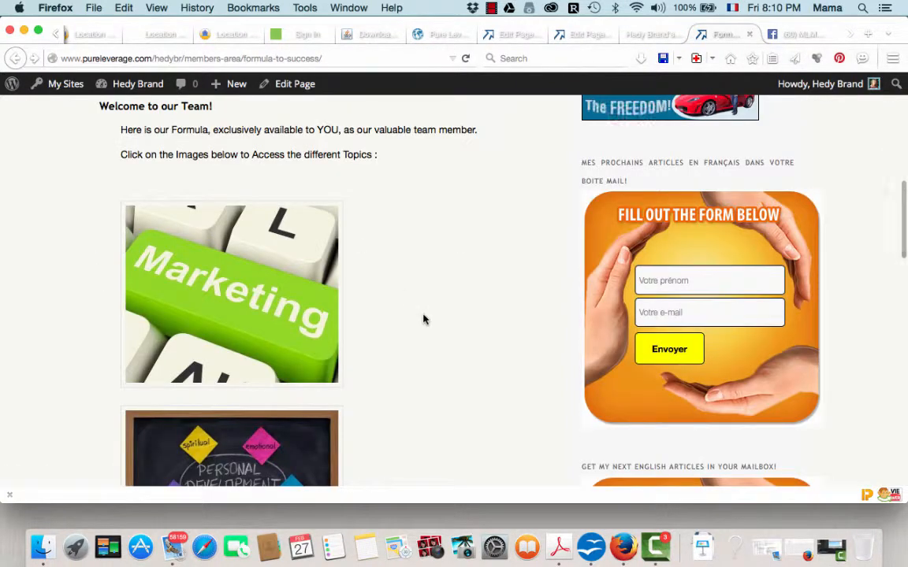
{"action": "scroll", "coordinate": [423, 319], "scroll_direction": "up", "scroll_amount": 3}
{"action": "scroll", "coordinate": [423, 319], "scroll_direction": "up", "scroll_amount": 2}
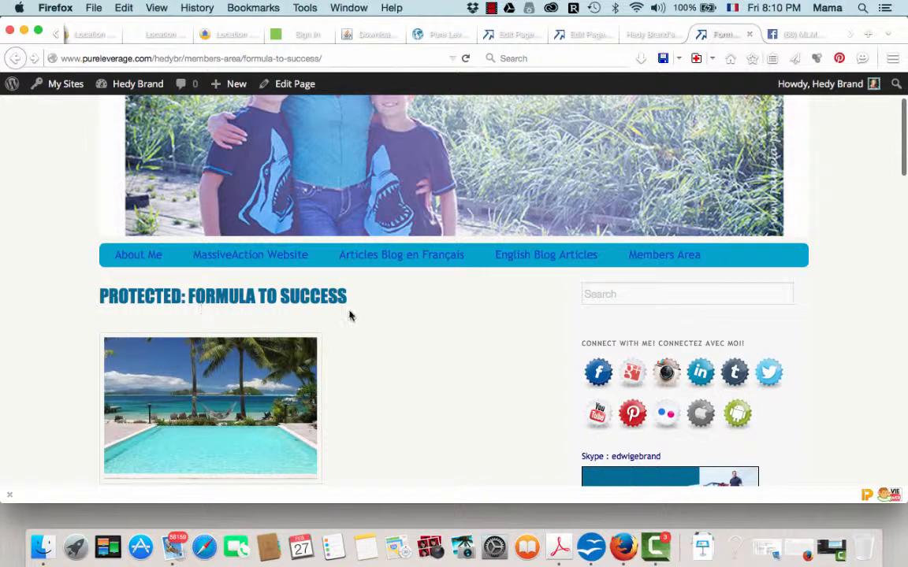
{"action": "scroll", "coordinate": [430, 379], "scroll_direction": "up", "scroll_amount": 2}
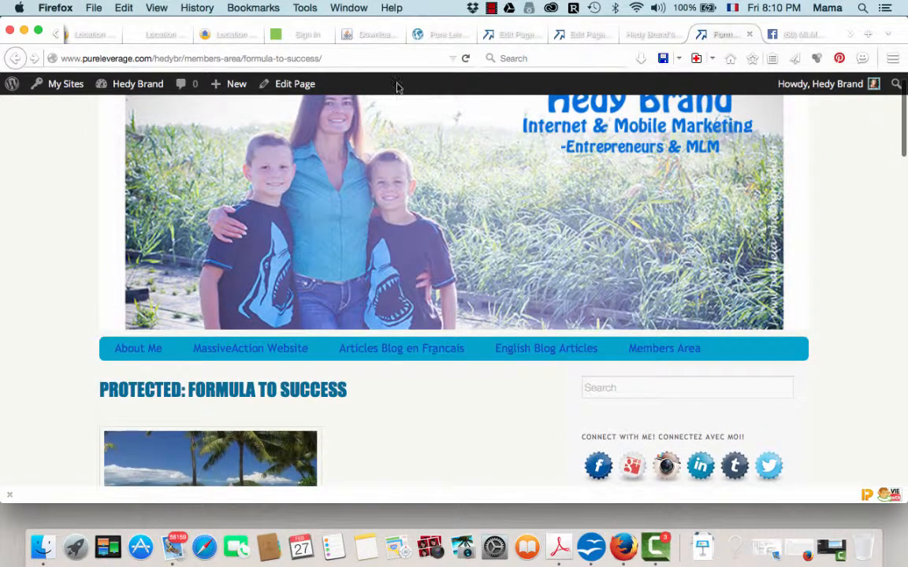
{"action": "left_click", "coordinate": [343, 56]}
{"action": "key", "text": "super+c"}
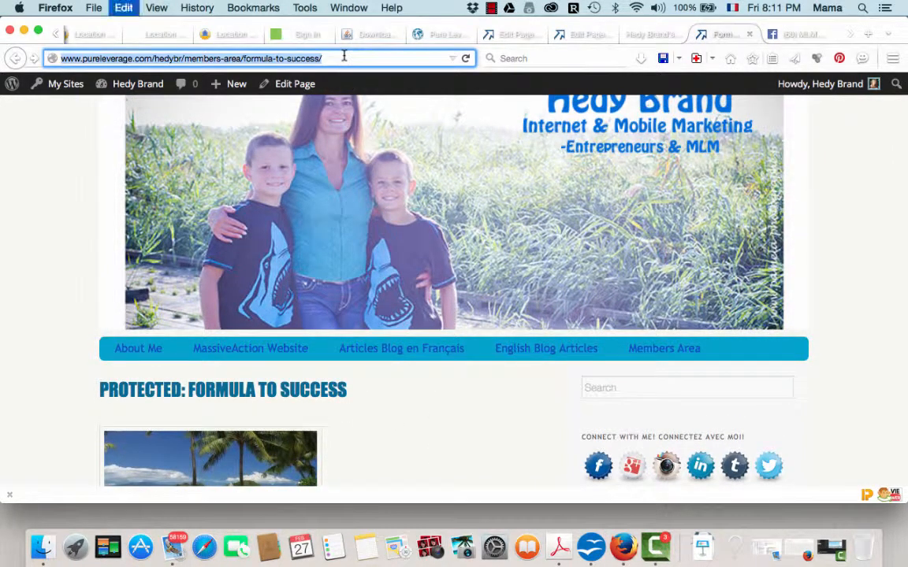
Select the palm-tree pool image in the Members Area content and open its link settings.
{"action": "left_click", "coordinate": [513, 40]}
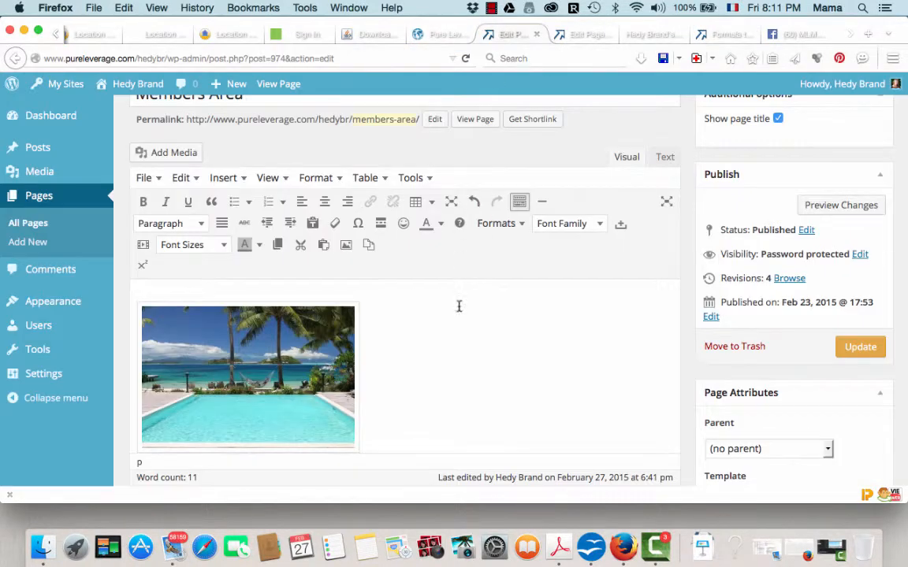
{"action": "left_click", "coordinate": [275, 338]}
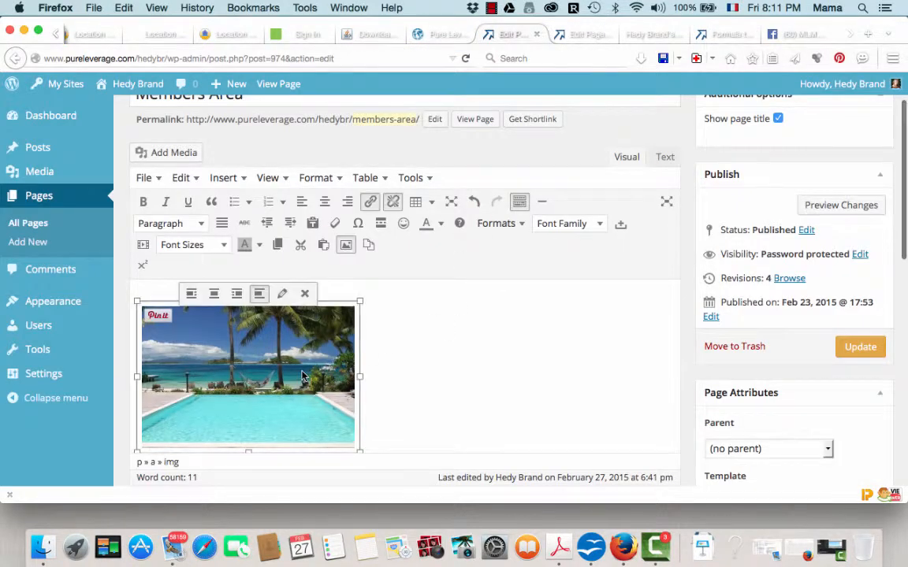
{"action": "left_click", "coordinate": [371, 203]}
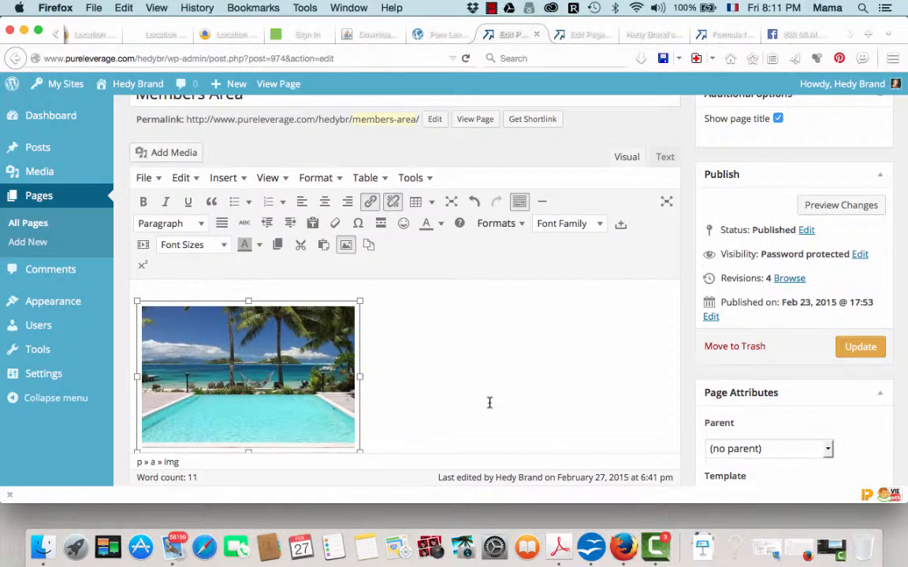
{"action": "left_click", "coordinate": [279, 387]}
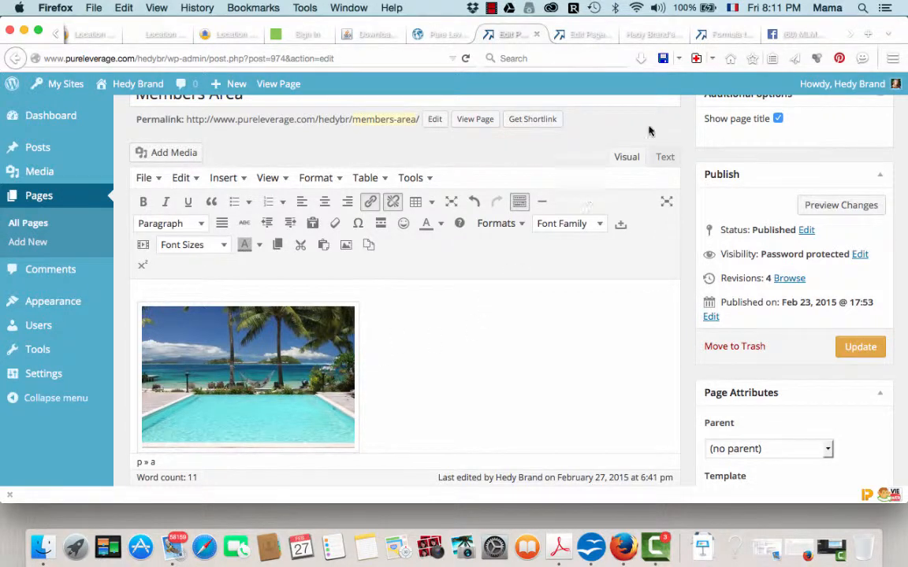
{"action": "left_click", "coordinate": [714, 35]}
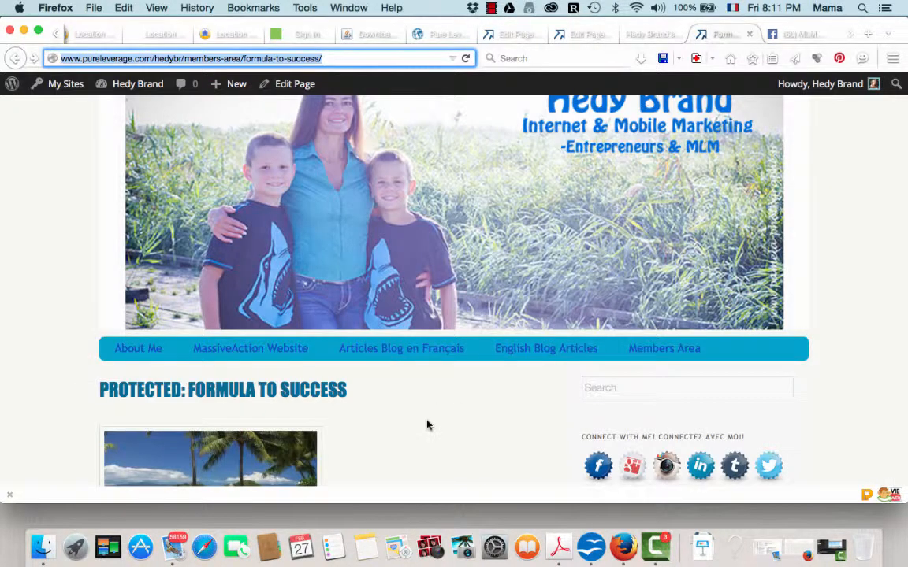
{"action": "scroll", "coordinate": [383, 377], "scroll_direction": "down", "scroll_amount": 2}
{"action": "left_click", "coordinate": [504, 35]}
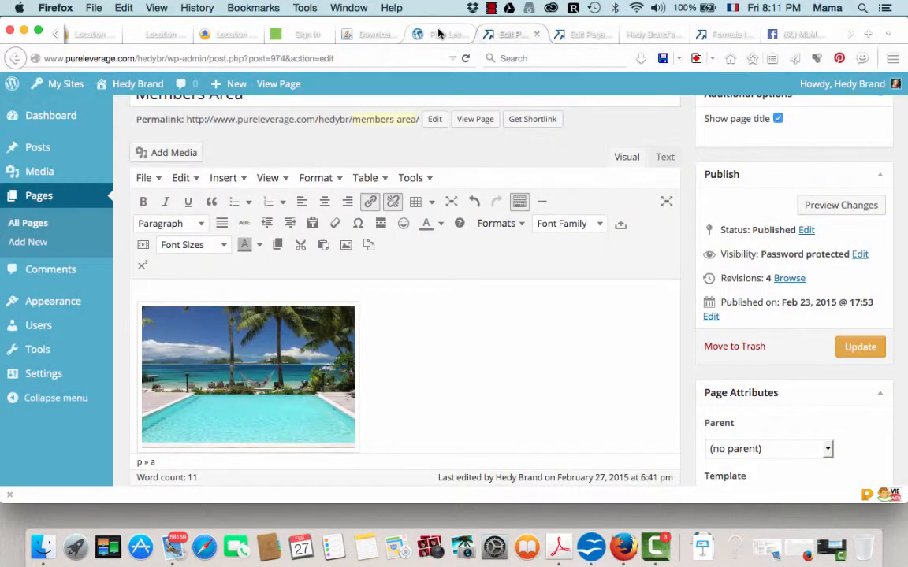
{"action": "left_click", "coordinate": [445, 34]}
{"action": "left_click", "coordinate": [499, 36]}
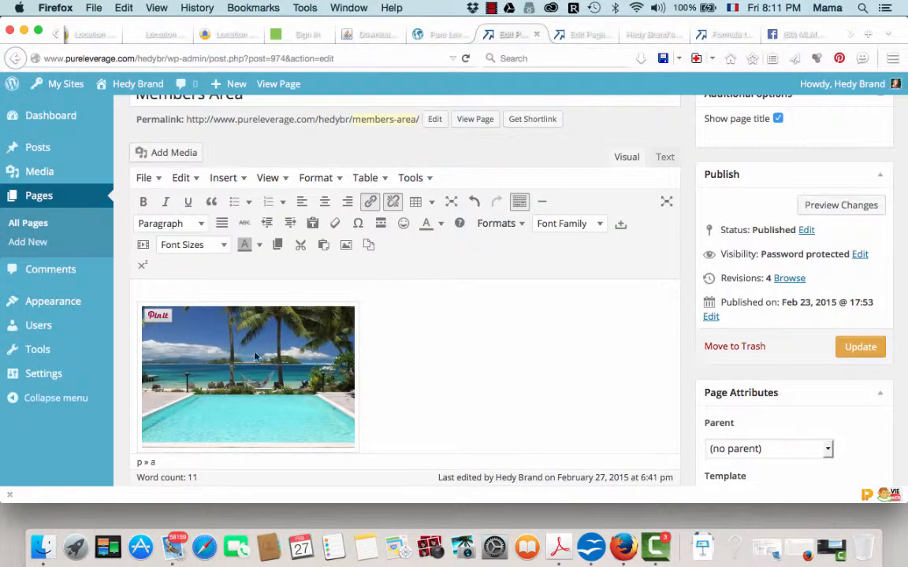
Look over the Members Area content and open the page's visibility settings for password protection.
{"action": "scroll", "coordinate": [490, 385], "scroll_direction": "down", "scroll_amount": 3}
{"action": "scroll", "coordinate": [490, 389], "scroll_direction": "up", "scroll_amount": 5}
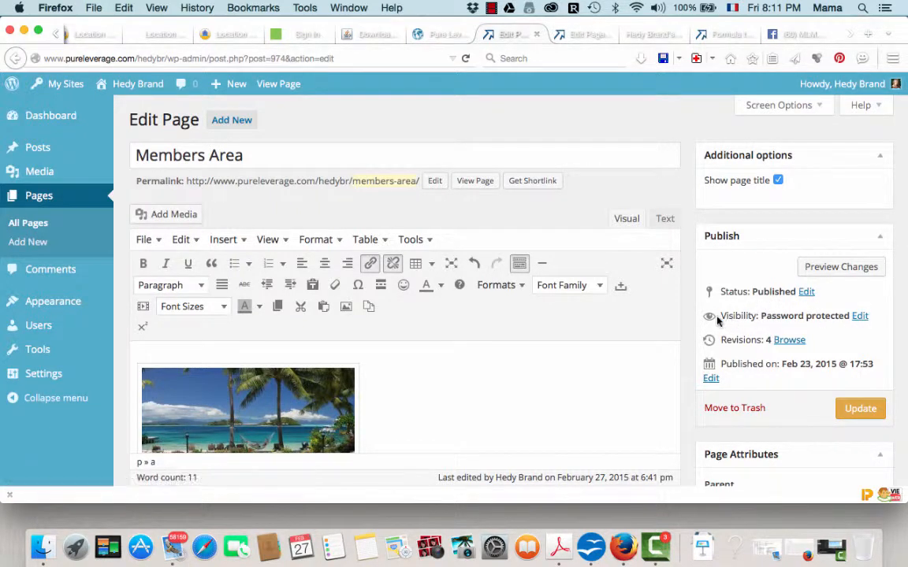
{"action": "left_click", "coordinate": [859, 316]}
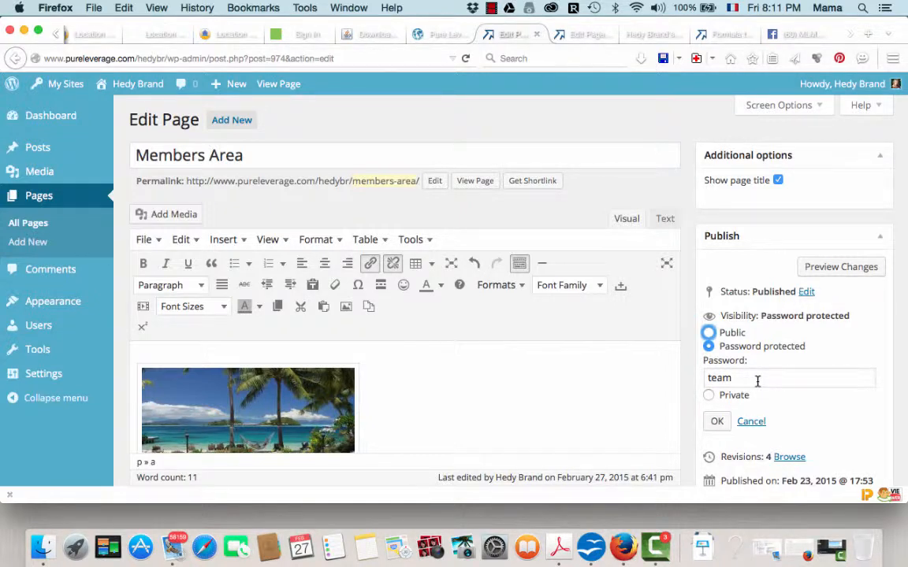
Set the Members Area page's template to Sidebar Template in the page attributes, leaving it without a parent.
{"action": "scroll", "coordinate": [757, 381], "scroll_direction": "down", "scroll_amount": 3}
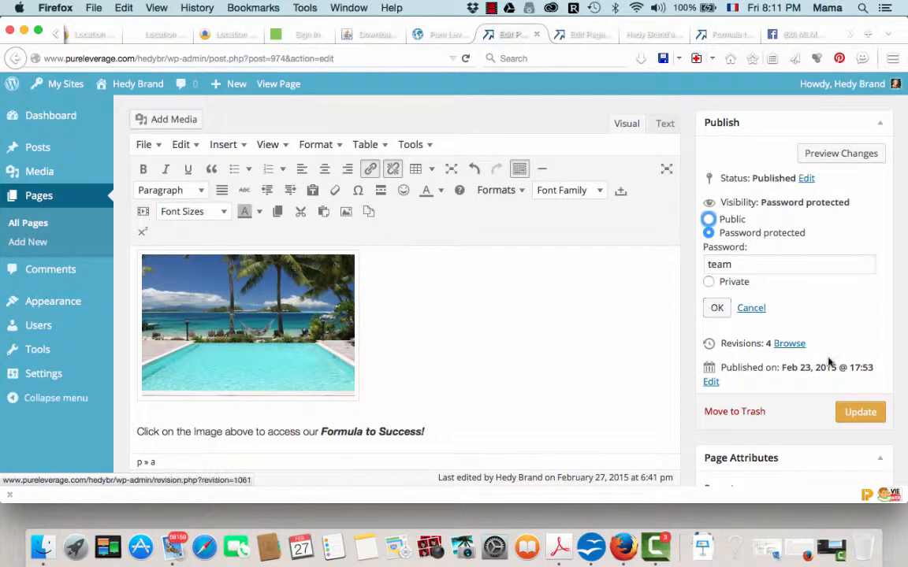
{"action": "scroll", "coordinate": [857, 366], "scroll_direction": "down", "scroll_amount": 5}
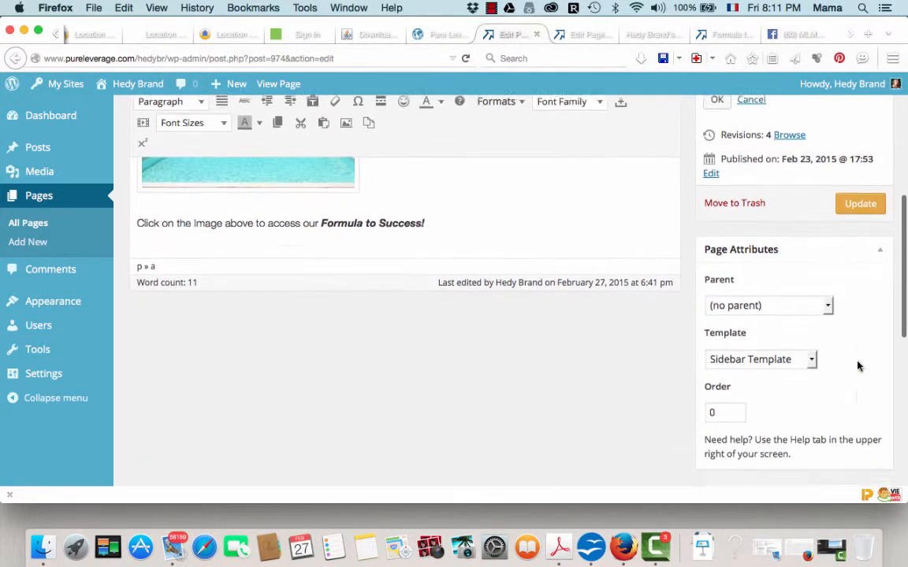
{"action": "scroll", "coordinate": [857, 365], "scroll_direction": "down", "scroll_amount": 1}
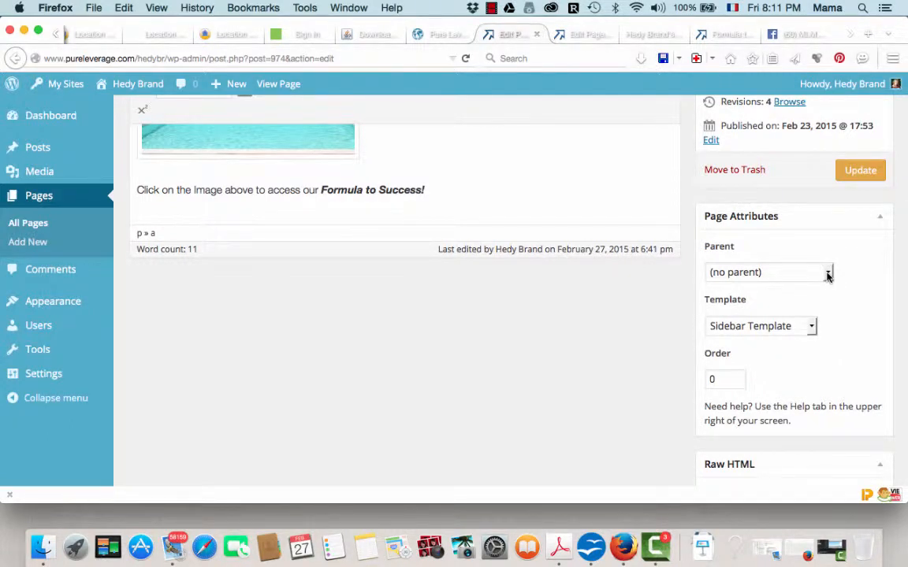
{"action": "left_click", "coordinate": [811, 328]}
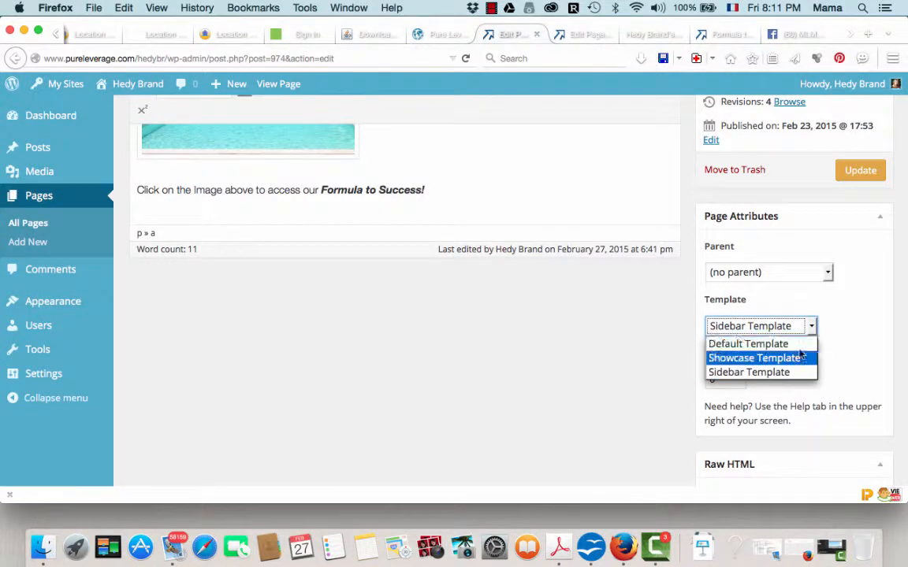
{"action": "left_click", "coordinate": [733, 373]}
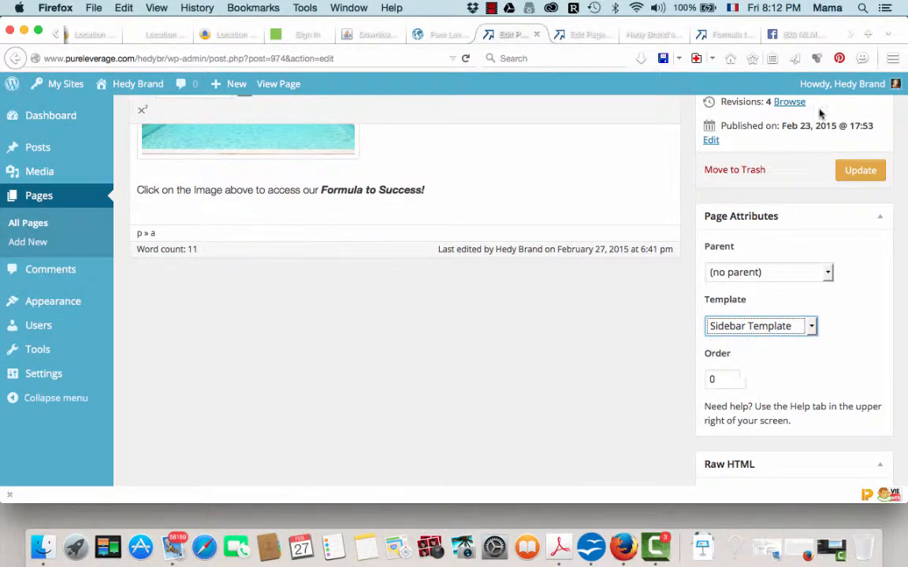
View the sidebar on the live Formula to Success page, and return to the Members Area editor.
{"action": "left_click", "coordinate": [721, 35]}
{"action": "scroll", "coordinate": [819, 402], "scroll_direction": "down", "scroll_amount": 10}
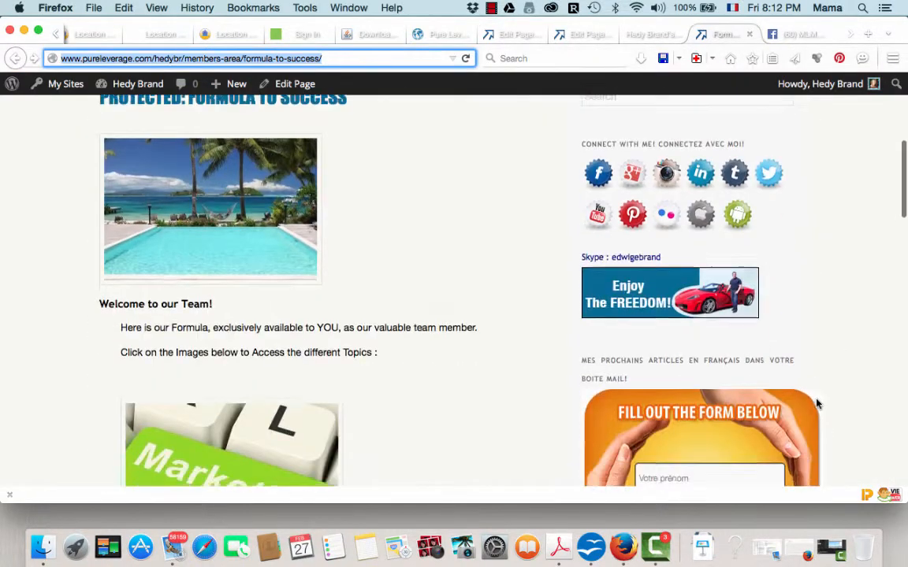
{"action": "scroll", "coordinate": [792, 355], "scroll_direction": "up", "scroll_amount": 12}
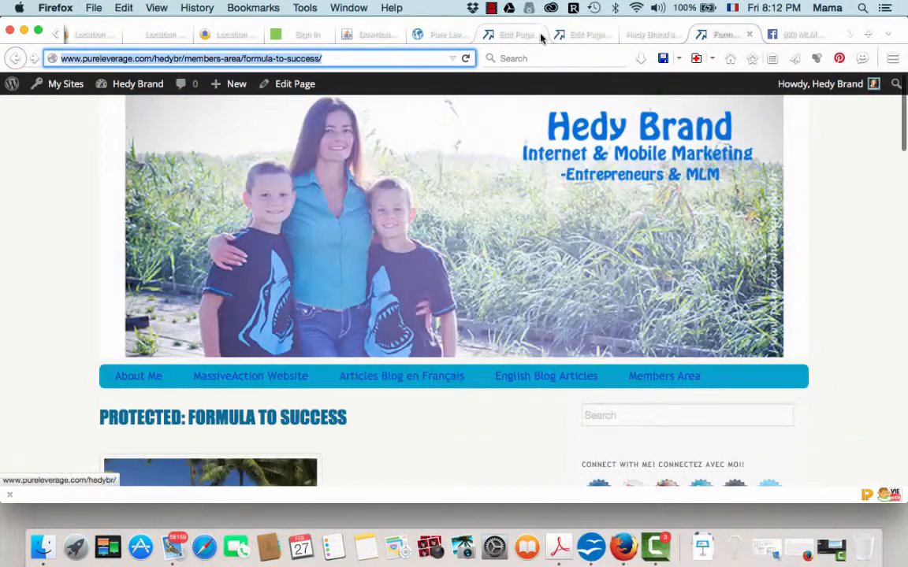
{"action": "left_click", "coordinate": [511, 35]}
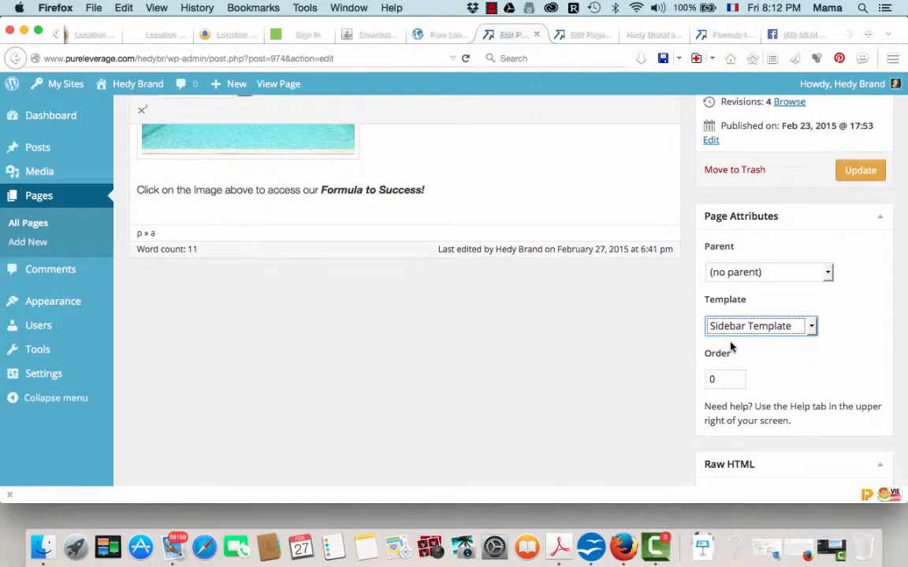
Check the Members Area page's featured image, and go back over its publish settings.
{"action": "scroll", "coordinate": [806, 390], "scroll_direction": "down", "scroll_amount": 5}
{"action": "scroll", "coordinate": [806, 390], "scroll_direction": "down", "scroll_amount": 4}
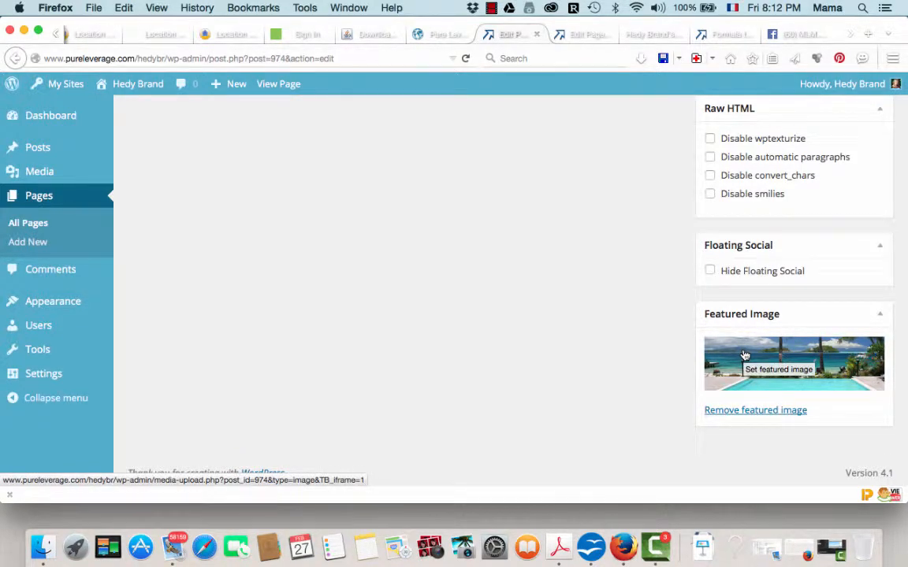
{"action": "scroll", "coordinate": [743, 350], "scroll_direction": "up", "scroll_amount": 10}
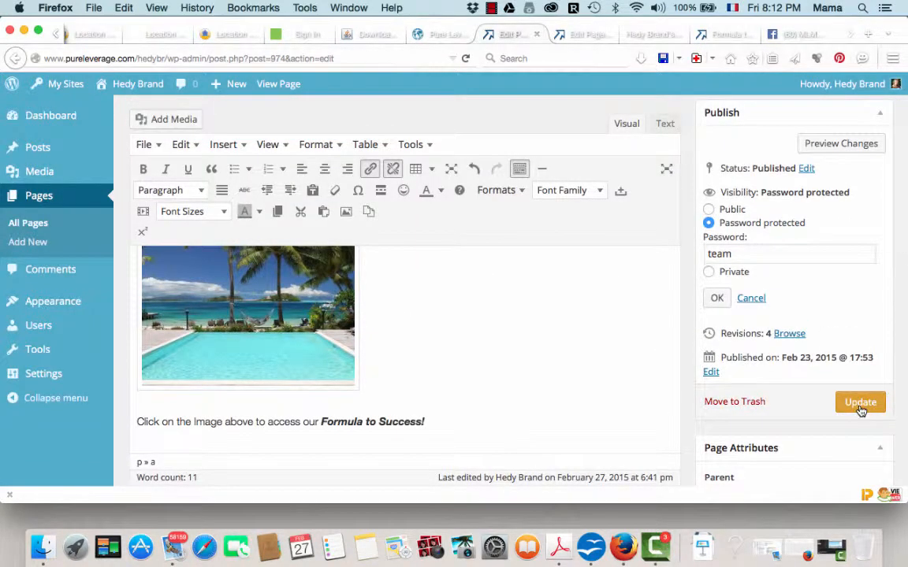
{"action": "scroll", "coordinate": [709, 342], "scroll_direction": "up", "scroll_amount": 3}
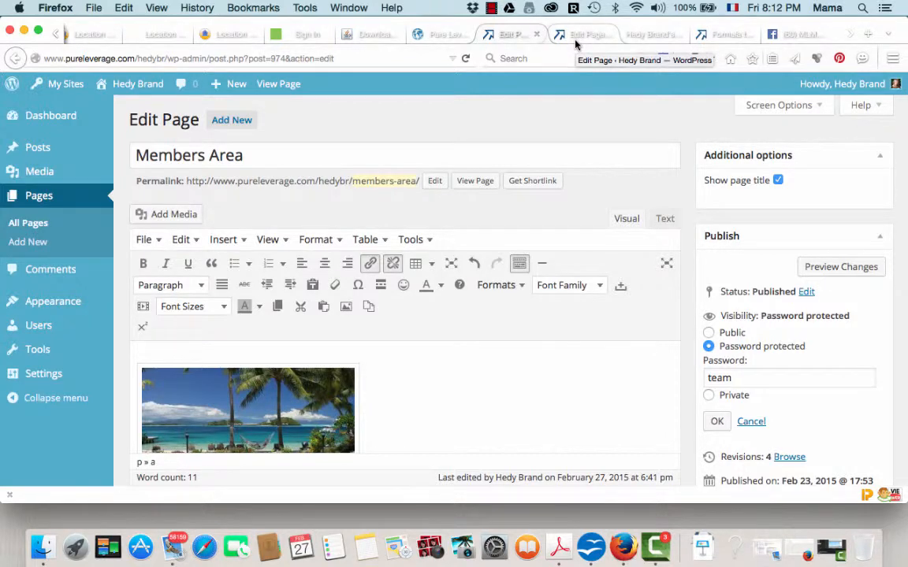
Glance at the live Formula to Success page, and switch to its page editor.
{"action": "left_click", "coordinate": [709, 34]}
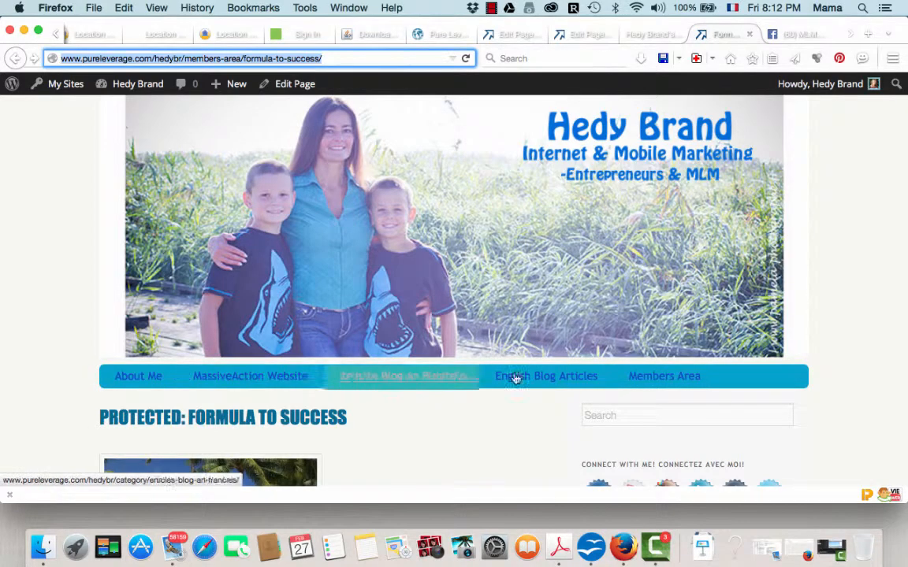
{"action": "left_click", "coordinate": [512, 38]}
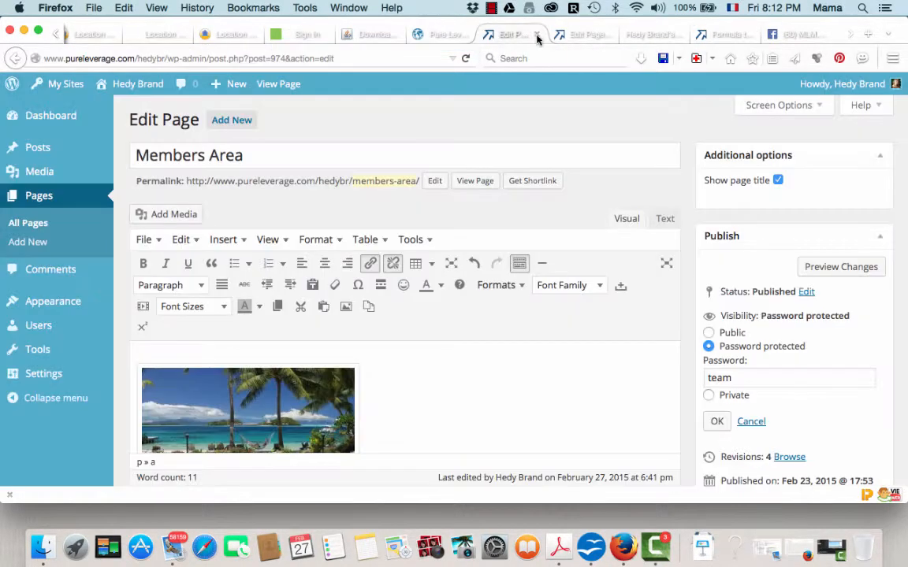
{"action": "left_click", "coordinate": [571, 40]}
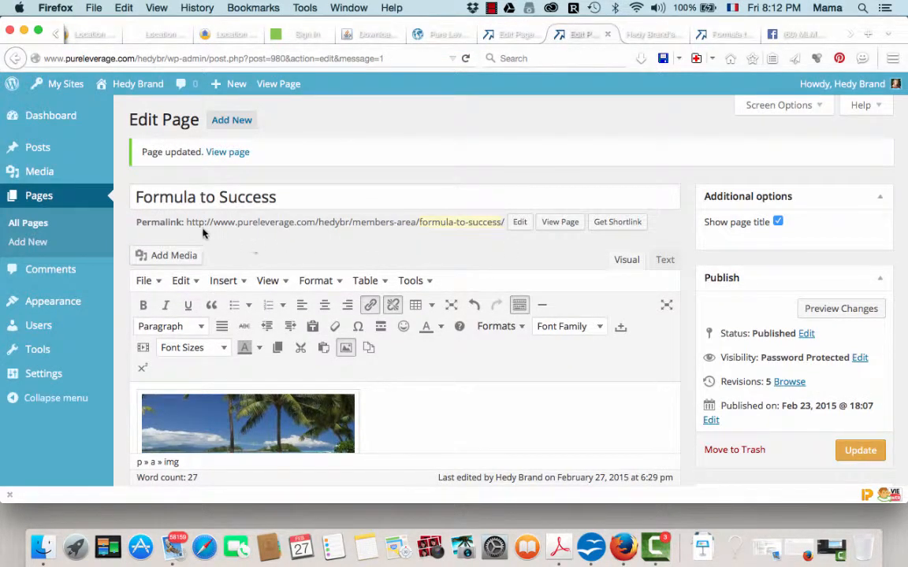
Review the Formula to Success page's permalink, welcome text and the Marketing, Personal Development and Training topic images in the editor.
{"action": "scroll", "coordinate": [505, 430], "scroll_direction": "down", "scroll_amount": 3}
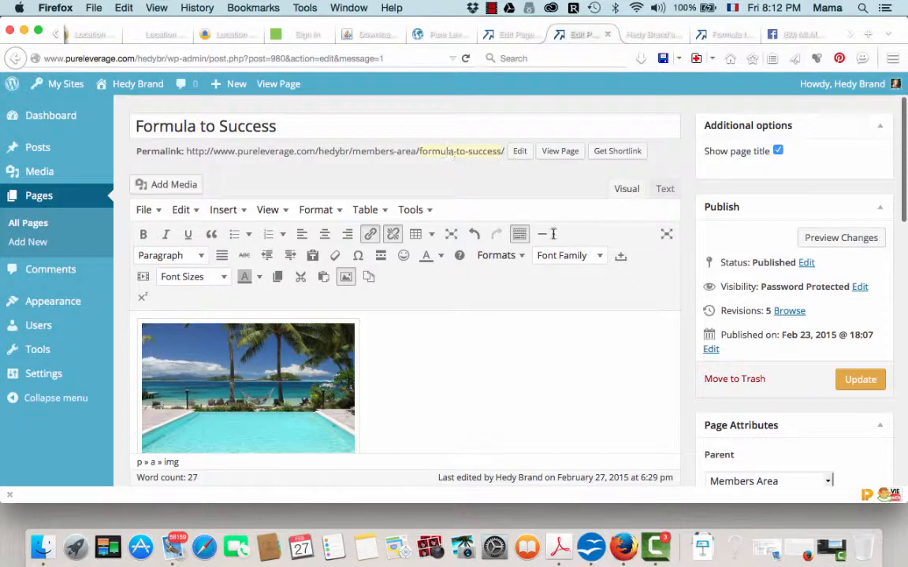
{"action": "scroll", "coordinate": [617, 363], "scroll_direction": "down", "scroll_amount": 3}
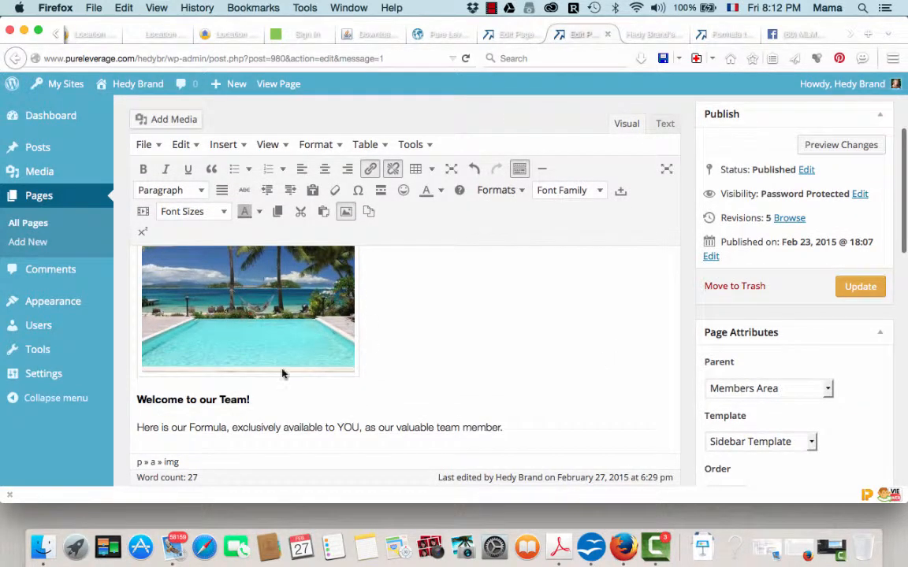
{"action": "scroll", "coordinate": [391, 372], "scroll_direction": "down", "scroll_amount": 6}
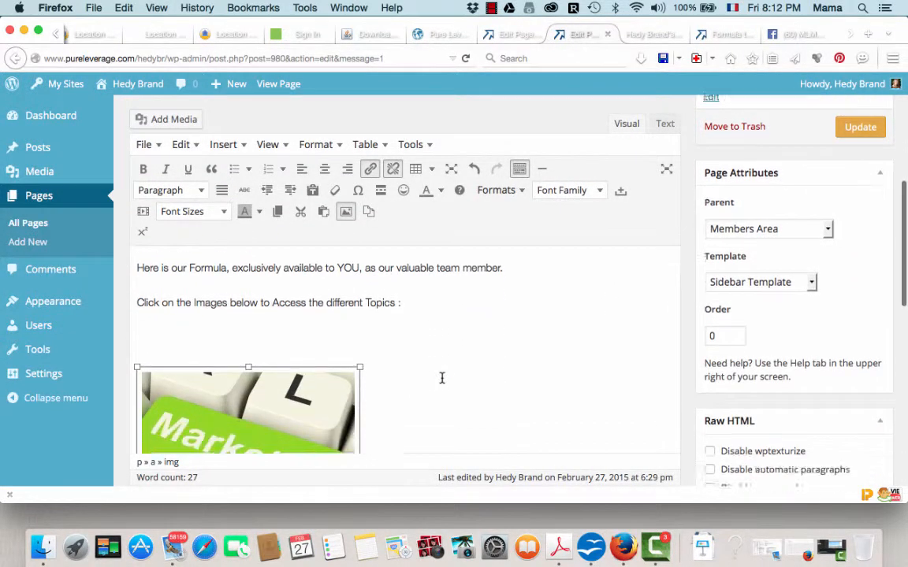
{"action": "scroll", "coordinate": [442, 378], "scroll_direction": "down", "scroll_amount": 5}
{"action": "scroll", "coordinate": [442, 378], "scroll_direction": "up", "scroll_amount": 10}
{"action": "scroll", "coordinate": [442, 378], "scroll_direction": "down", "scroll_amount": 8}
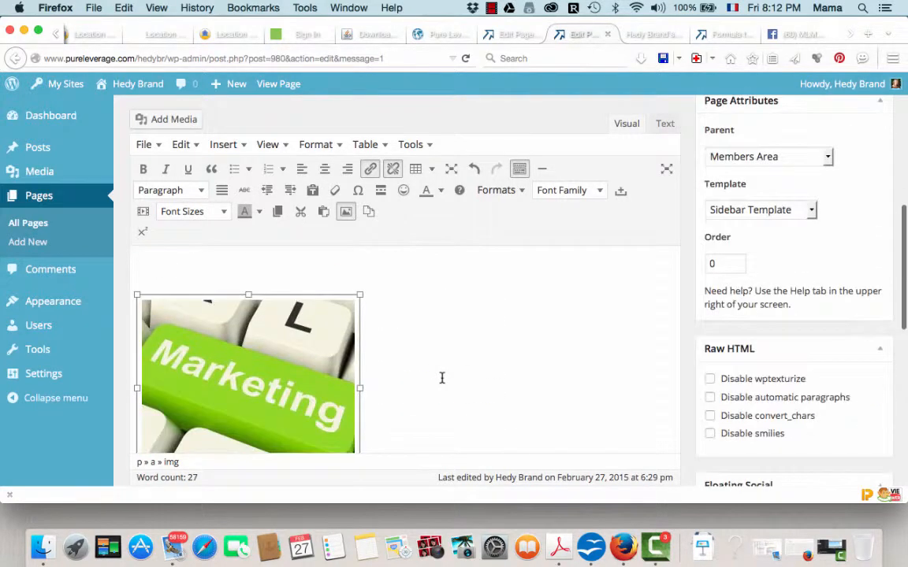
{"action": "scroll", "coordinate": [442, 378], "scroll_direction": "down", "scroll_amount": 2}
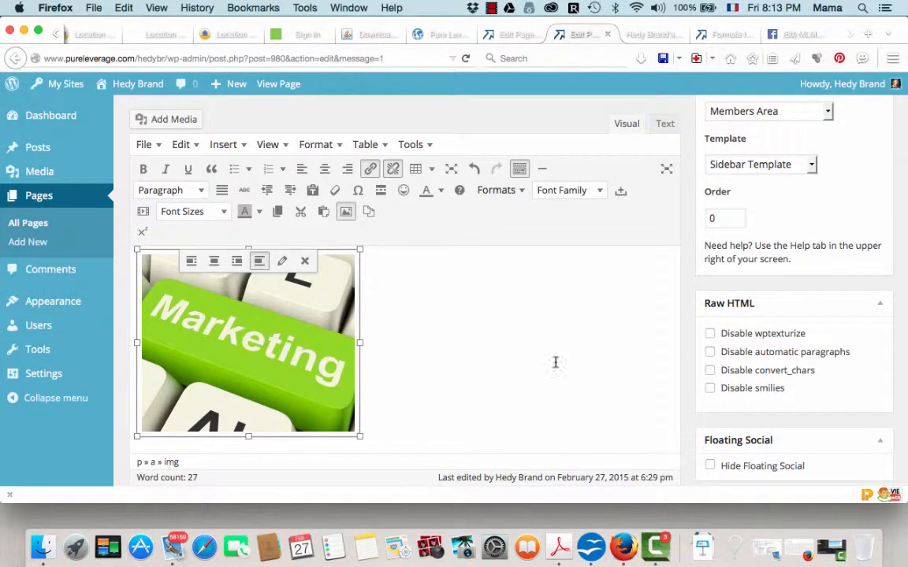
{"action": "scroll", "coordinate": [530, 391], "scroll_direction": "down", "scroll_amount": 4}
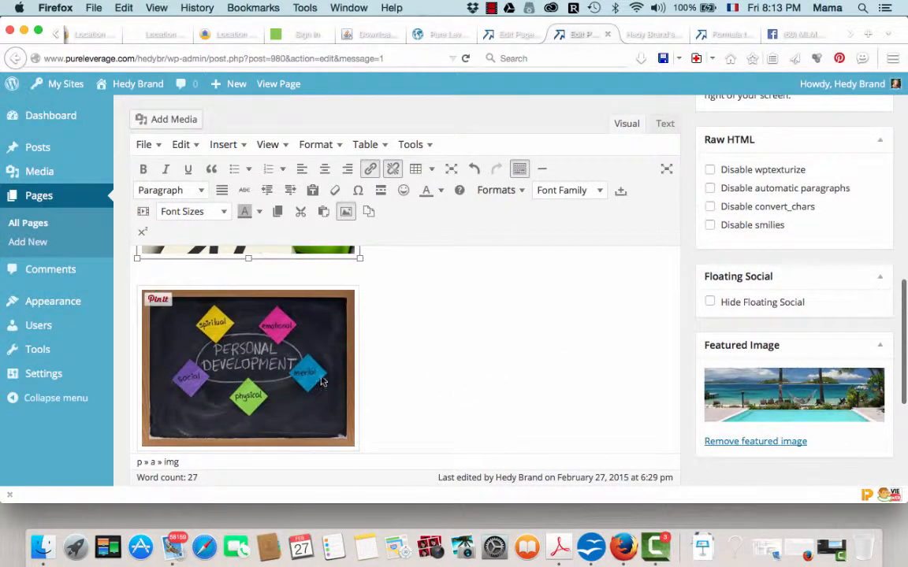
{"action": "scroll", "coordinate": [604, 345], "scroll_direction": "down", "scroll_amount": 5}
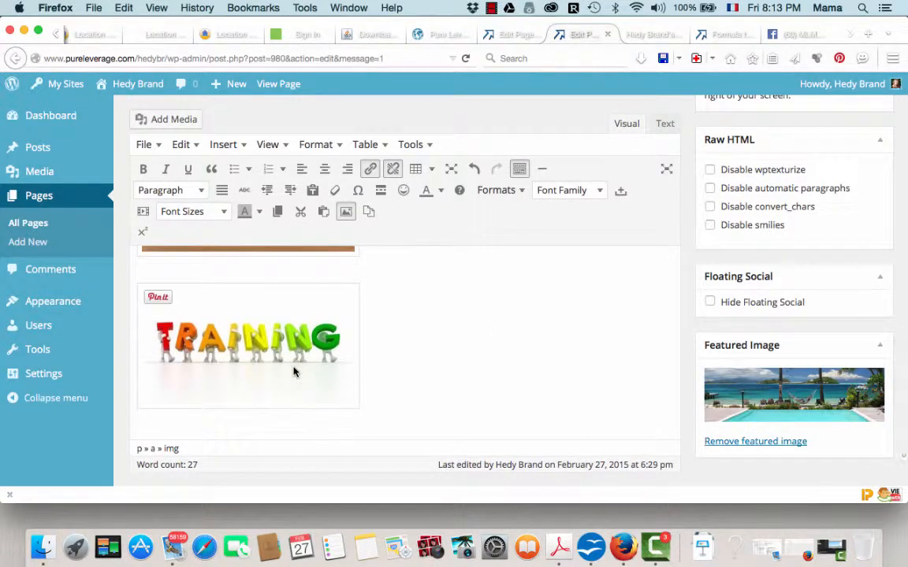
{"action": "scroll", "coordinate": [432, 378], "scroll_direction": "up", "scroll_amount": 10}
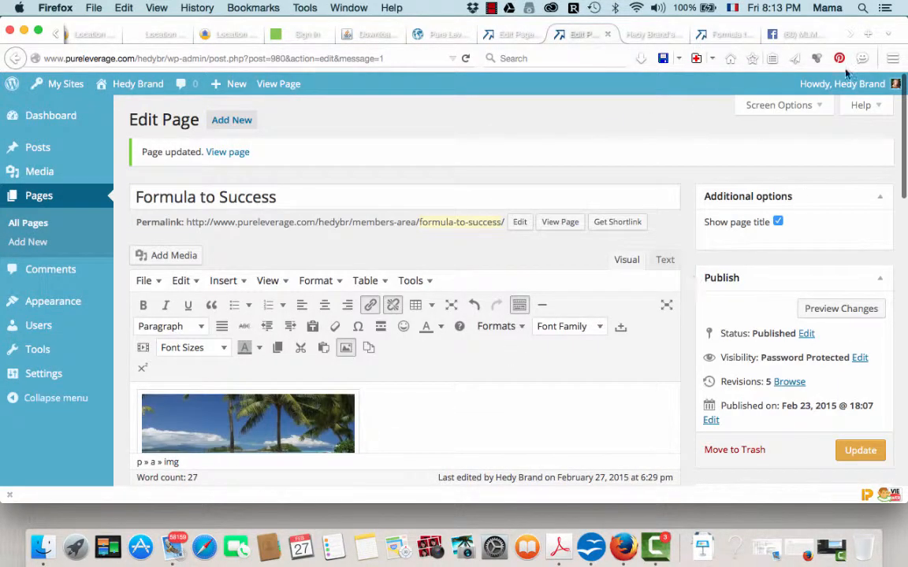
View the topic images on the live Formula to Success page.
{"action": "left_click", "coordinate": [725, 35]}
{"action": "scroll", "coordinate": [473, 434], "scroll_direction": "down", "scroll_amount": 8}
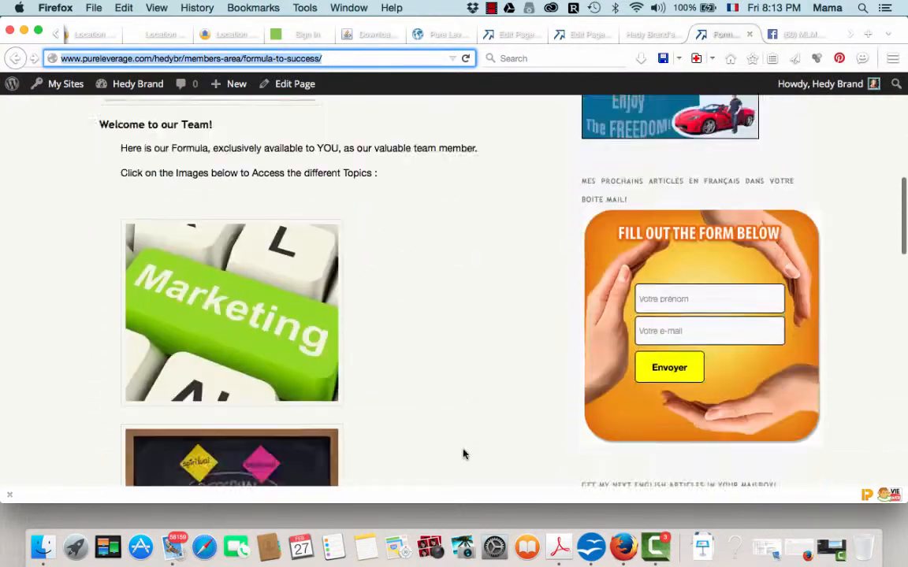
{"action": "scroll", "coordinate": [463, 454], "scroll_direction": "down", "scroll_amount": 4}
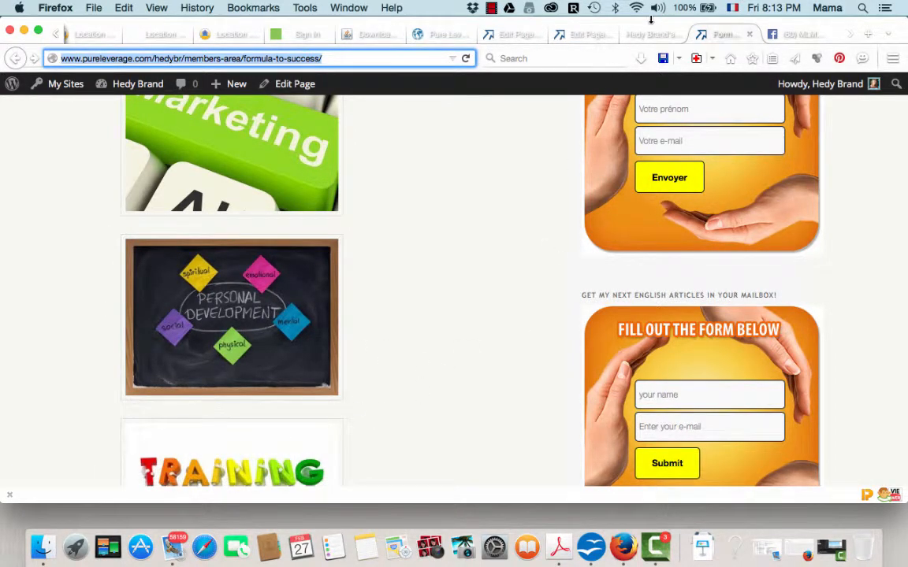
Return to the Formula to Success page editor and open its visibility settings to view the password protection.
{"action": "left_click", "coordinate": [587, 36]}
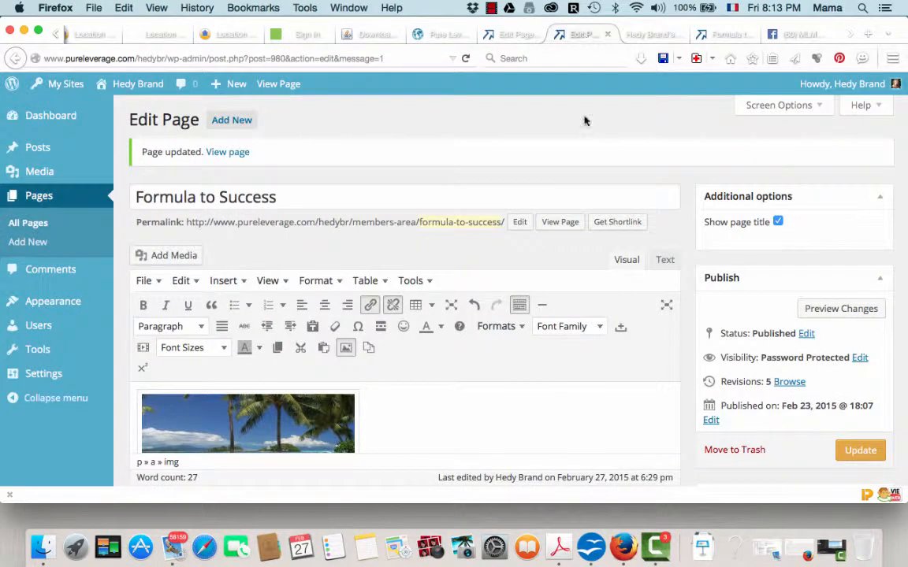
{"action": "scroll", "coordinate": [659, 367], "scroll_direction": "down", "scroll_amount": 3}
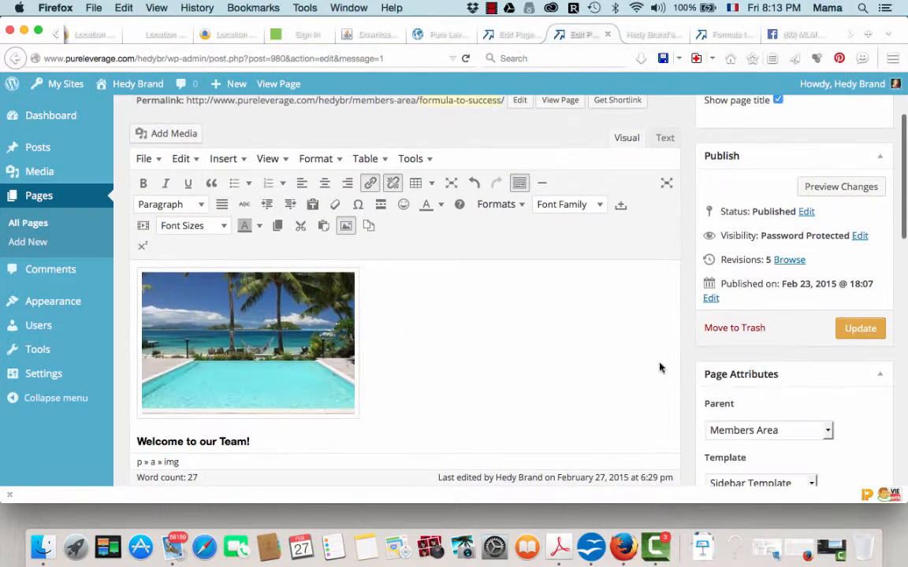
{"action": "left_click", "coordinate": [859, 236]}
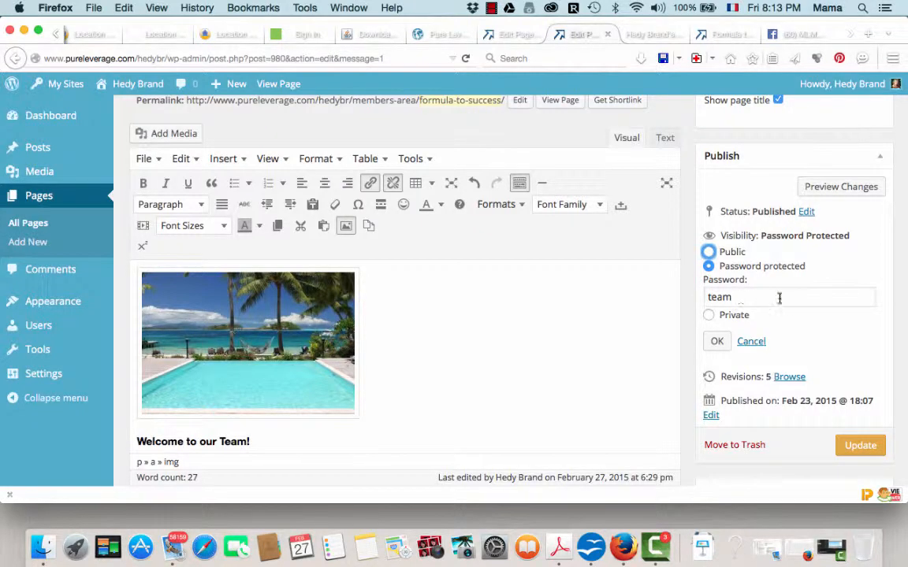
Set the Formula to Success page's parent to Members Area and its template to Sidebar Template.
{"action": "scroll", "coordinate": [630, 368], "scroll_direction": "down", "scroll_amount": 3}
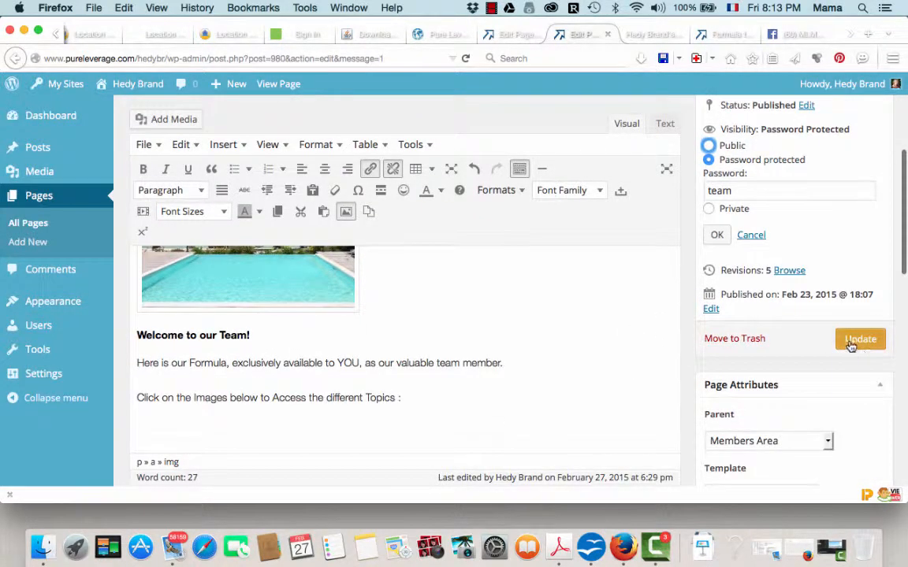
{"action": "scroll", "coordinate": [578, 370], "scroll_direction": "down", "scroll_amount": 5}
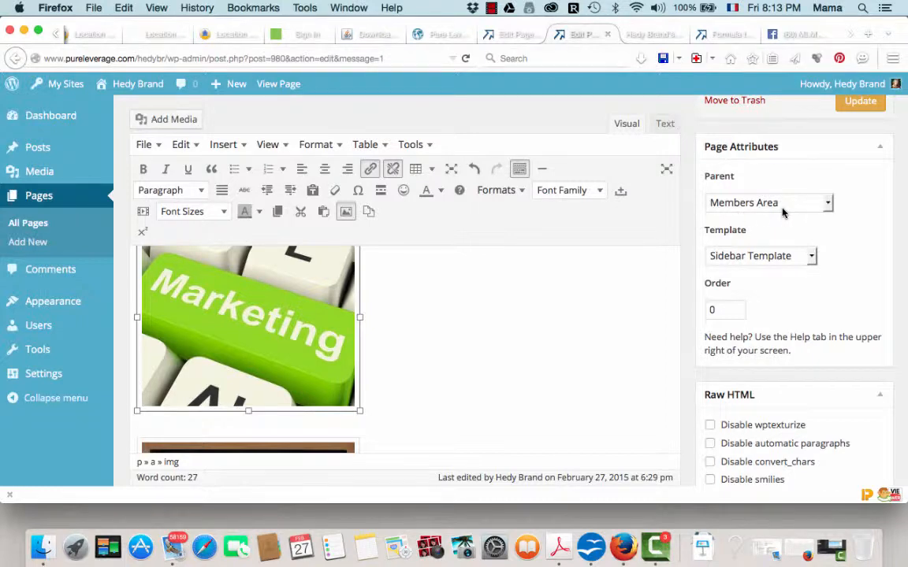
{"action": "left_click", "coordinate": [753, 198]}
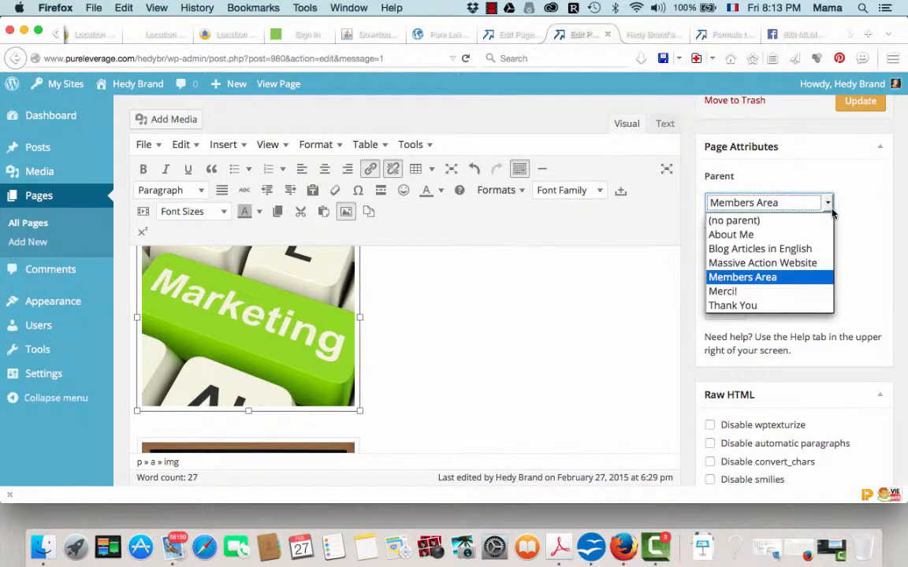
{"action": "left_click", "coordinate": [757, 279]}
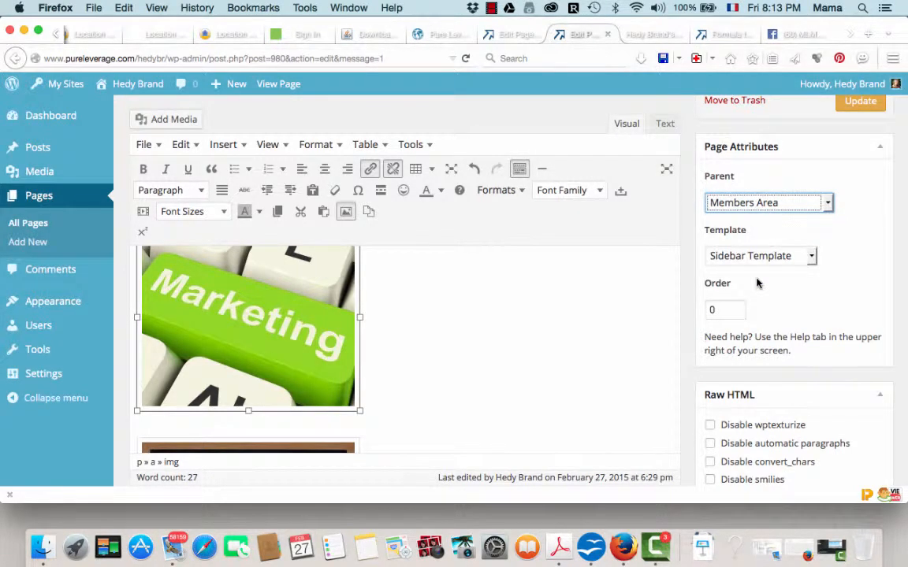
{"action": "scroll", "coordinate": [756, 284], "scroll_direction": "down", "scroll_amount": 4}
{"action": "scroll", "coordinate": [757, 284], "scroll_direction": "up", "scroll_amount": 2}
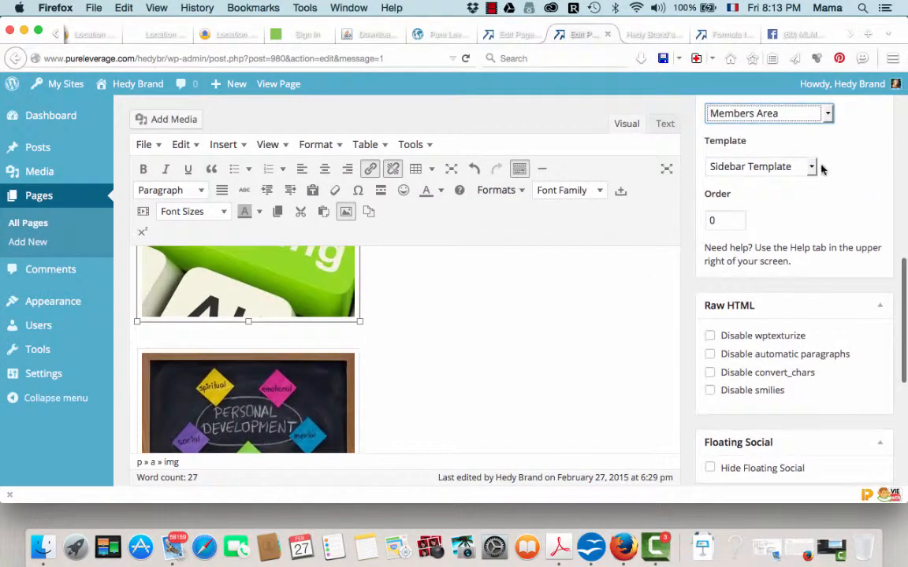
{"action": "left_click", "coordinate": [811, 167]}
{"action": "left_click", "coordinate": [801, 213]}
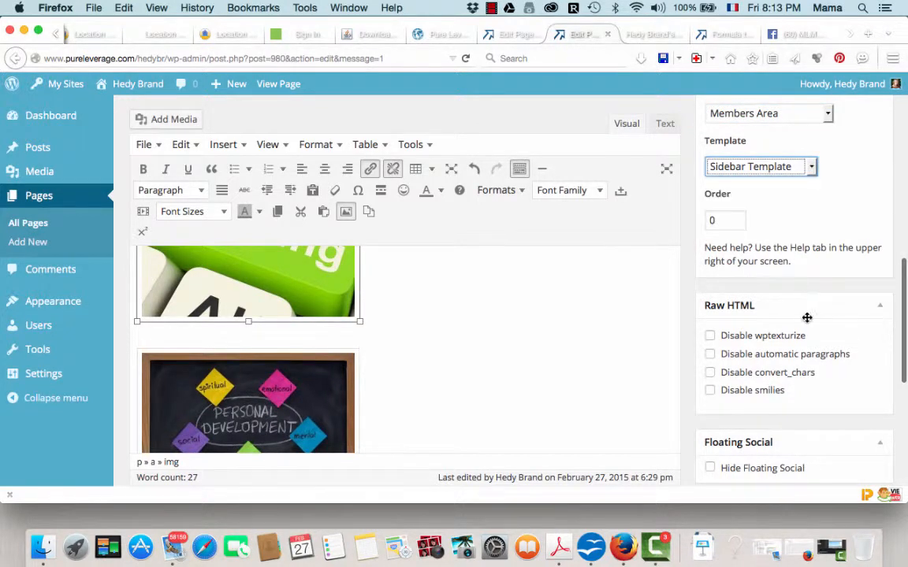
Check the Formula to Success page's featured image, and go back up to its publish settings.
{"action": "scroll", "coordinate": [807, 311], "scroll_direction": "down", "scroll_amount": 3}
{"action": "scroll", "coordinate": [807, 307], "scroll_direction": "down", "scroll_amount": 2}
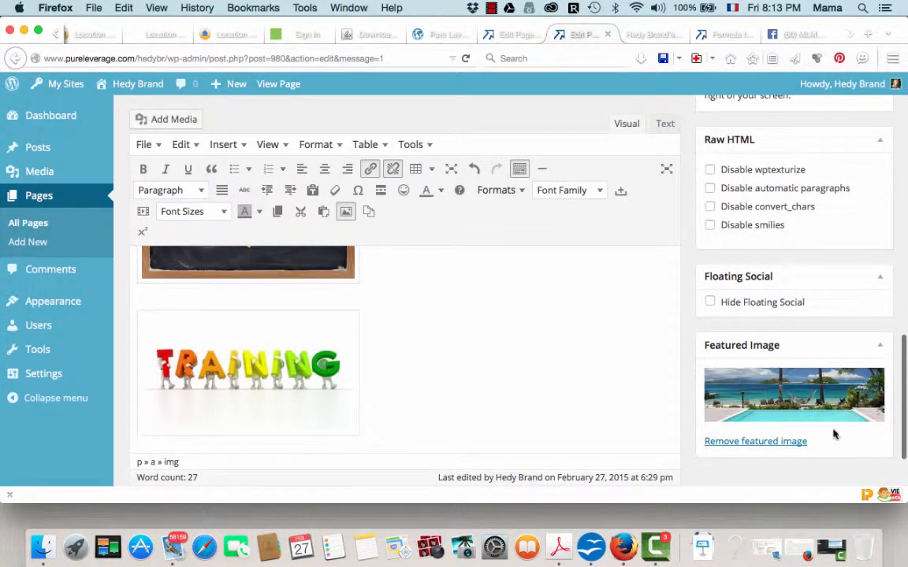
{"action": "scroll", "coordinate": [602, 395], "scroll_direction": "down", "scroll_amount": 3}
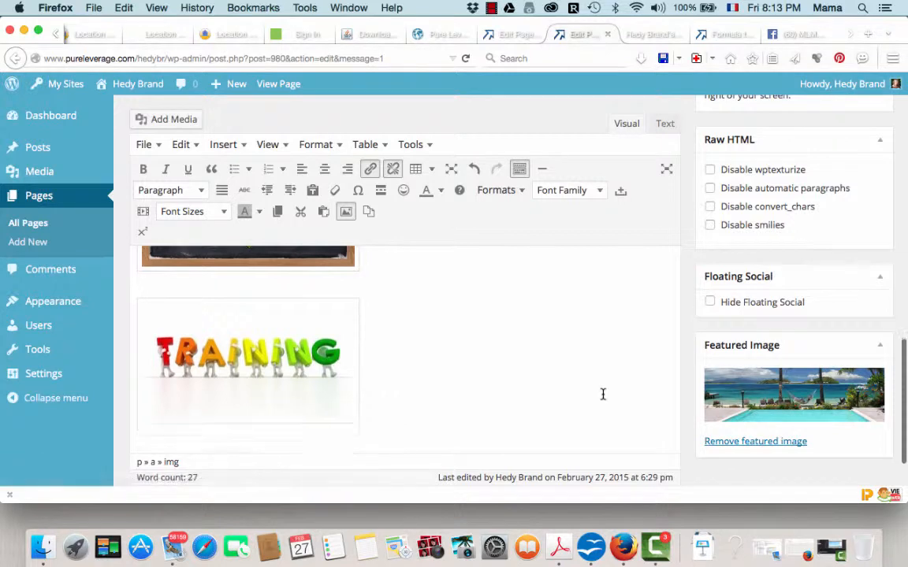
{"action": "scroll", "coordinate": [652, 426], "scroll_direction": "up", "scroll_amount": 5}
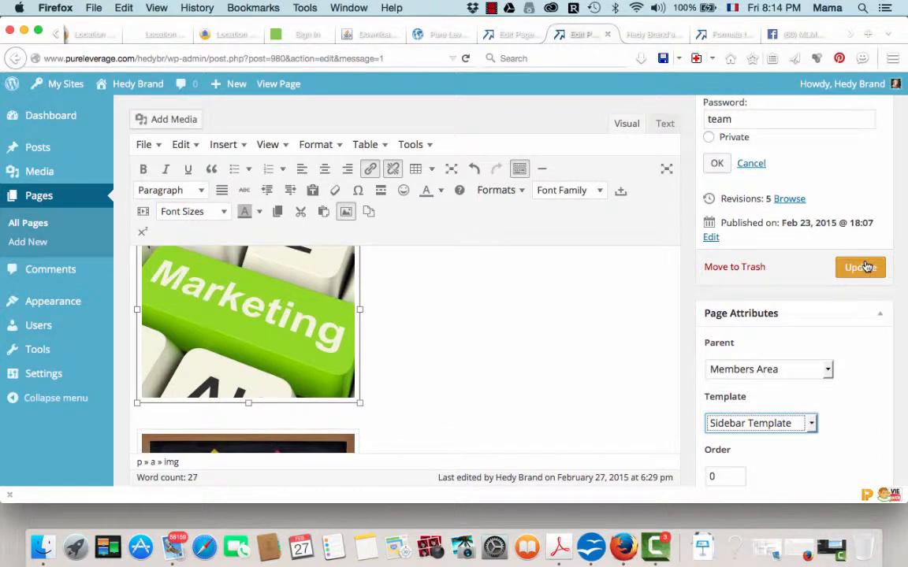
{"action": "left_click", "coordinate": [861, 267]}
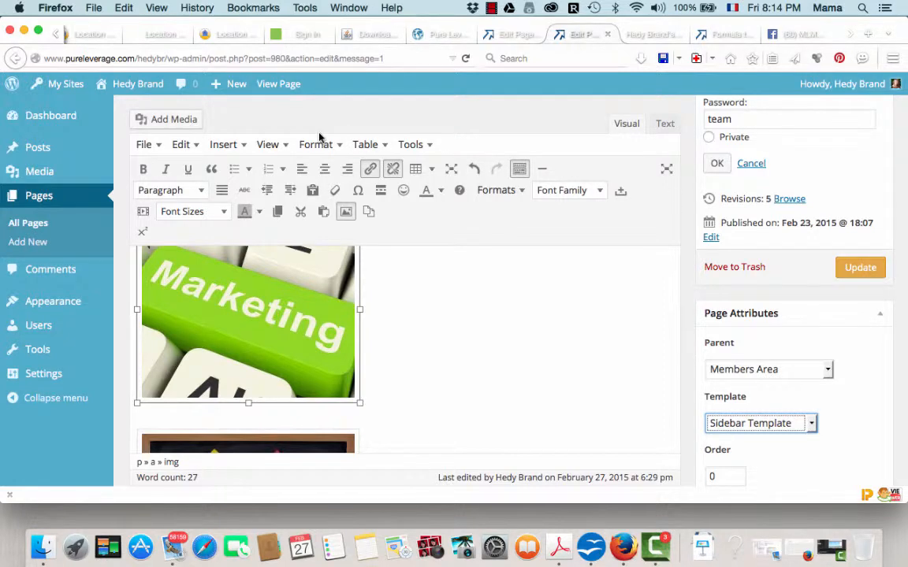
Examine the topic image links on the live Formula to Success page, including where the Marketing image leads.
{"action": "left_click", "coordinate": [720, 36]}
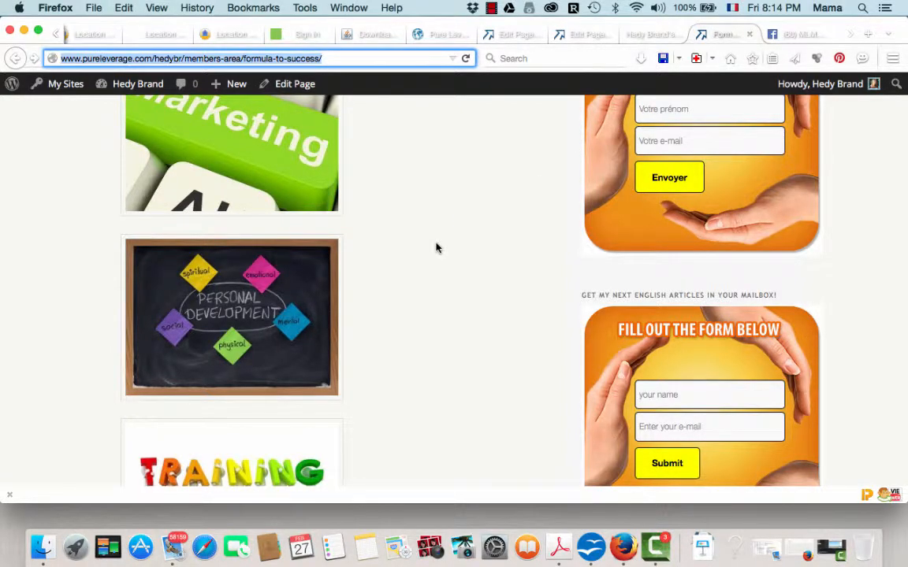
{"action": "scroll", "coordinate": [436, 248], "scroll_direction": "up", "scroll_amount": 5}
{"action": "scroll", "coordinate": [436, 248], "scroll_direction": "down", "scroll_amount": 5}
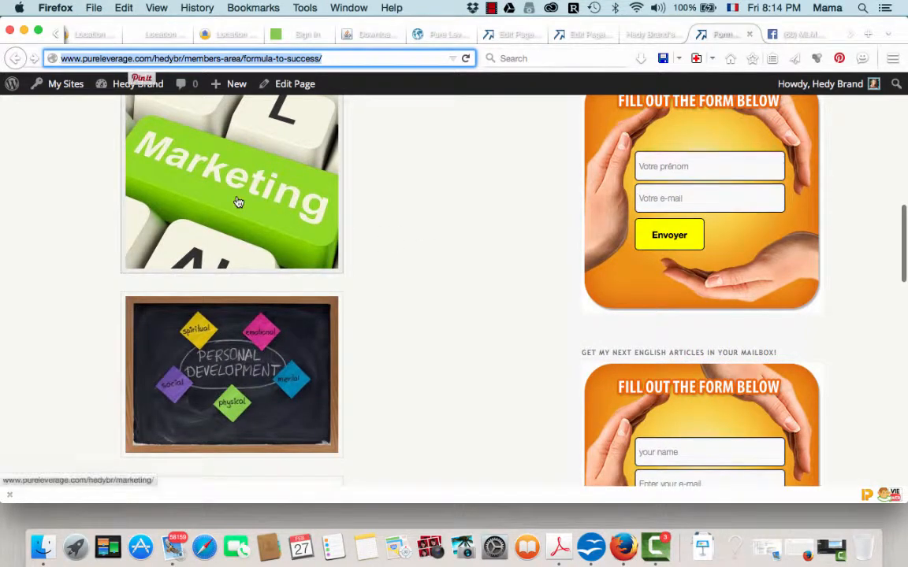
{"action": "scroll", "coordinate": [497, 324], "scroll_direction": "down", "scroll_amount": 3}
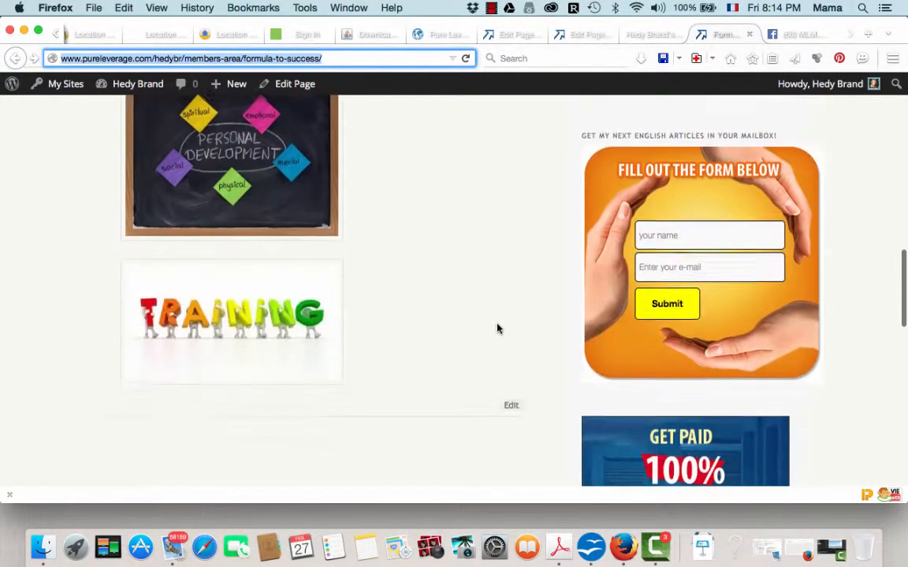
{"action": "scroll", "coordinate": [441, 278], "scroll_direction": "up", "scroll_amount": 3}
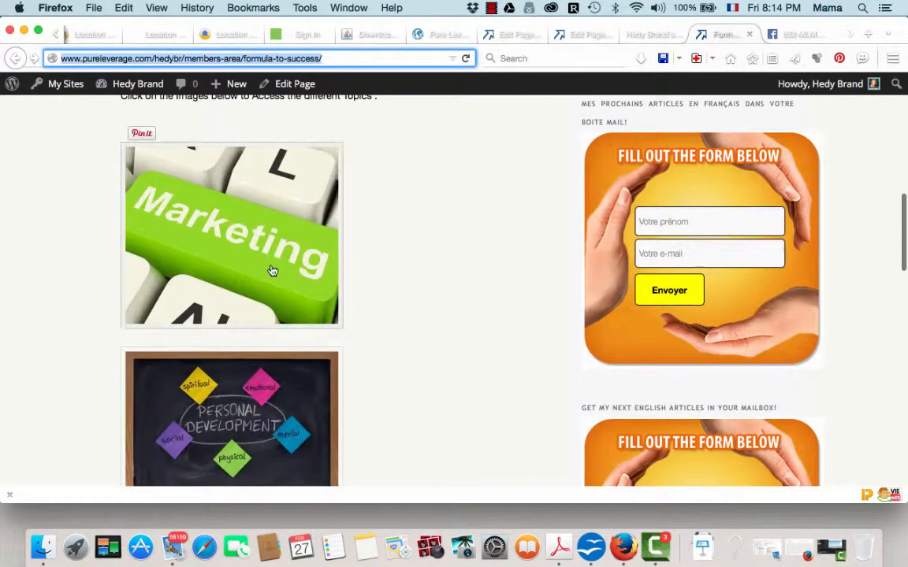
Go back to the Members Area editor and open the list of all pages from there.
{"action": "left_click", "coordinate": [574, 35]}
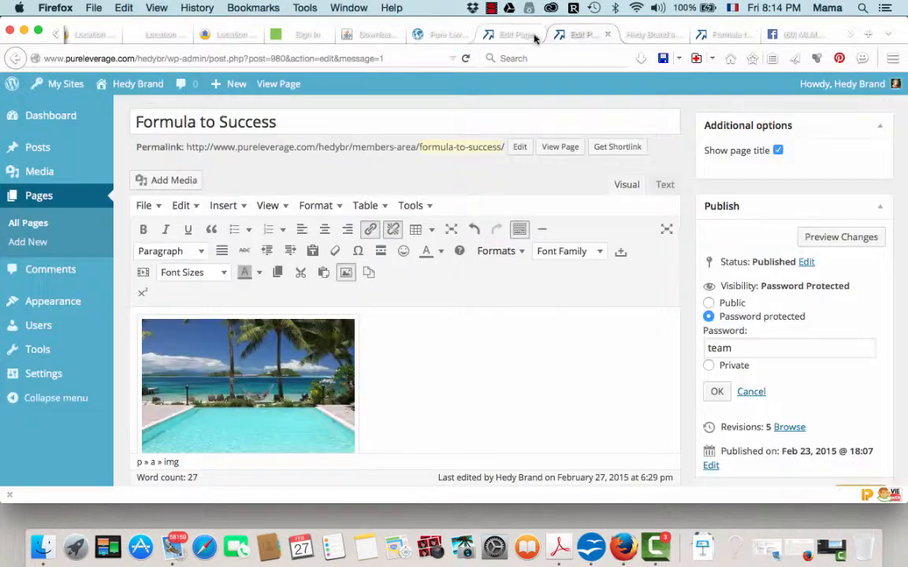
{"action": "left_click", "coordinate": [519, 35]}
{"action": "left_click", "coordinate": [28, 223]}
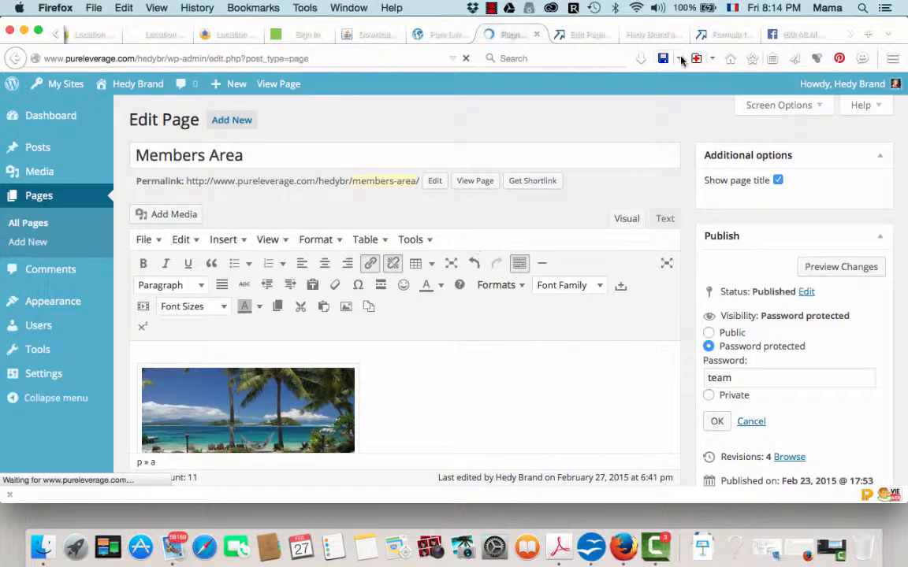
Compare the live Formula to Success page and its Members Area navigation entry with the Pages list.
{"action": "left_click", "coordinate": [721, 35]}
{"action": "scroll", "coordinate": [531, 307], "scroll_direction": "up", "scroll_amount": 10}
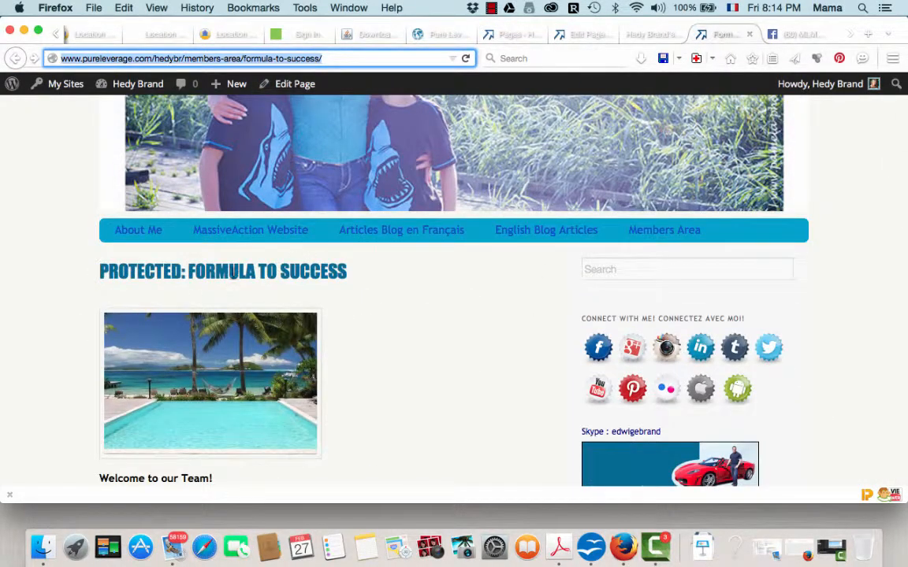
{"action": "left_click", "coordinate": [508, 34]}
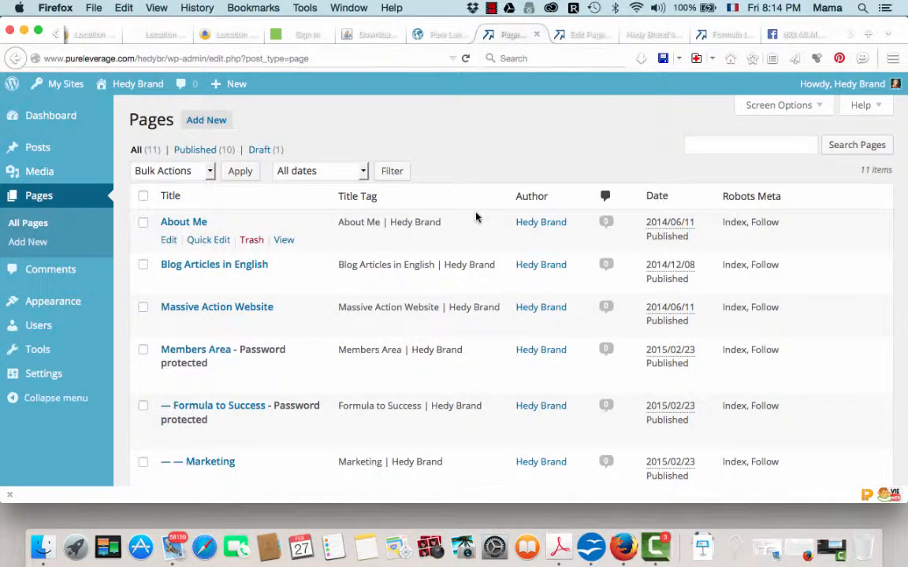
{"action": "left_click", "coordinate": [721, 34]}
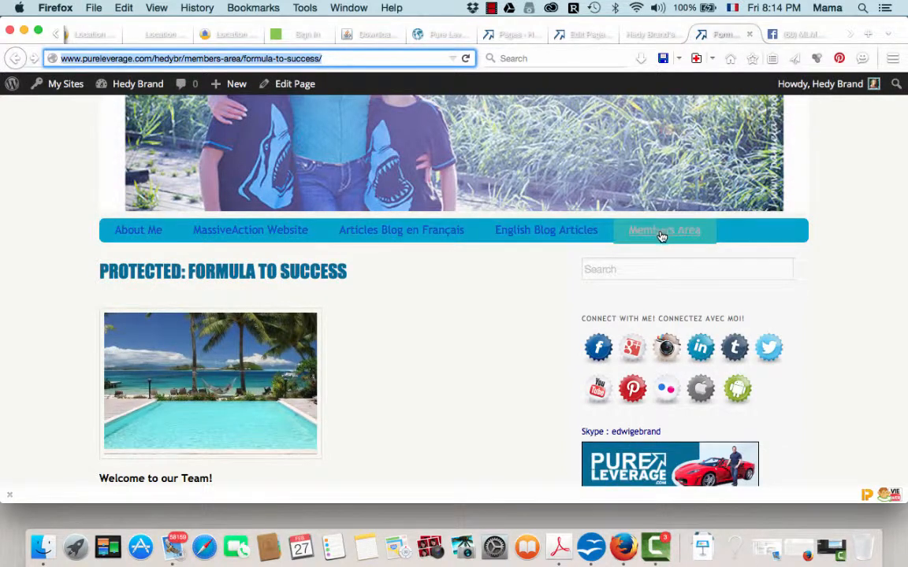
Return to the Pages list and open the blog's menu editor from the appearance settings.
{"action": "left_click", "coordinate": [511, 37]}
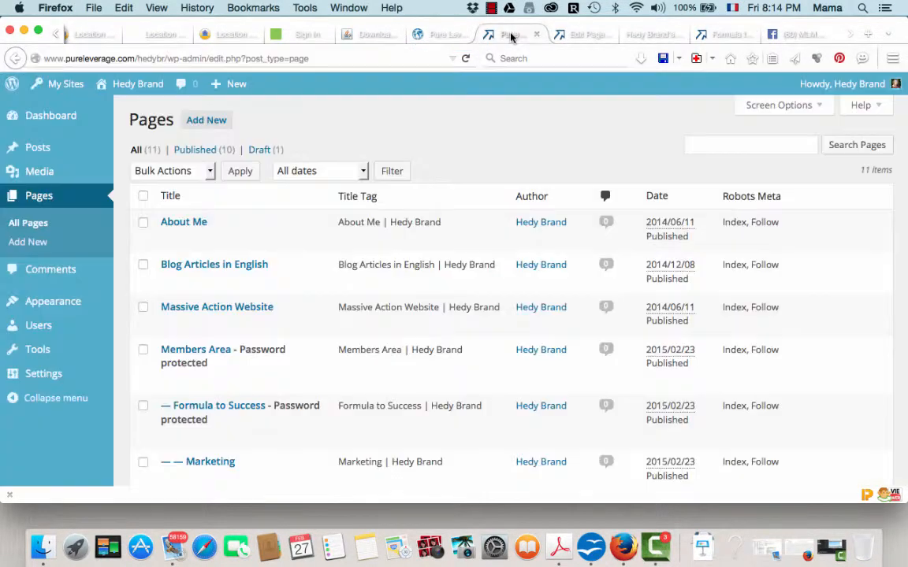
{"action": "mouse_move", "coordinate": [75, 301]}
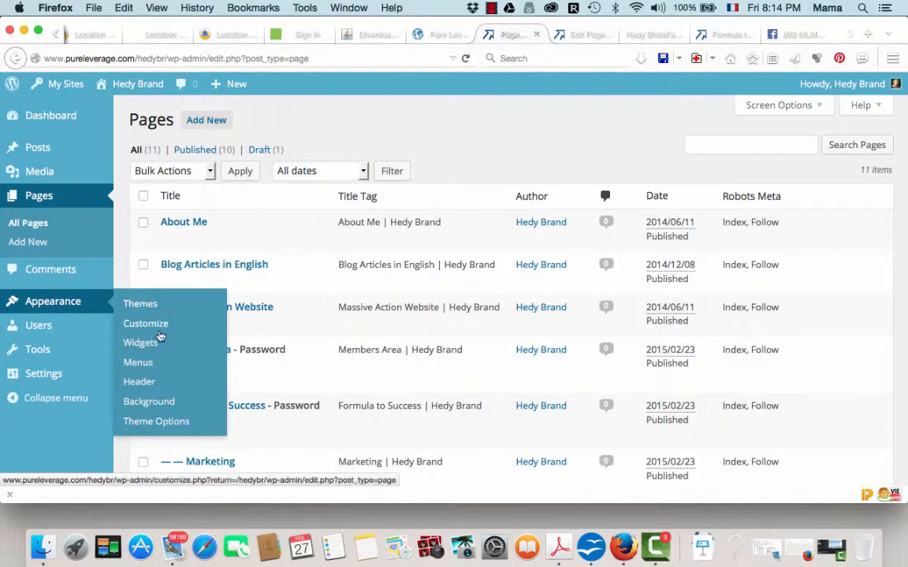
{"action": "left_click", "coordinate": [139, 363]}
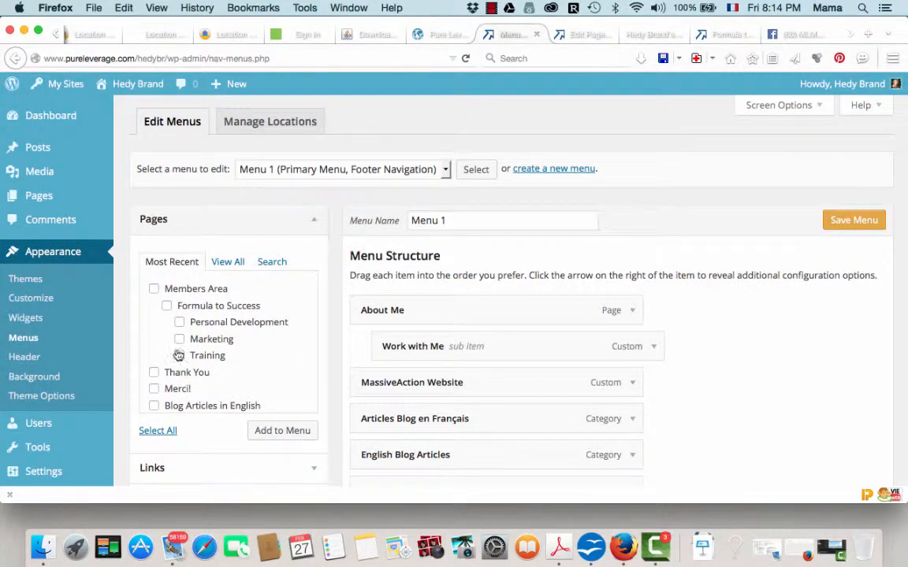
Compare the Menu 1 structure with the navigation bar on the live Formula to Success page.
{"action": "scroll", "coordinate": [565, 393], "scroll_direction": "down", "scroll_amount": 3}
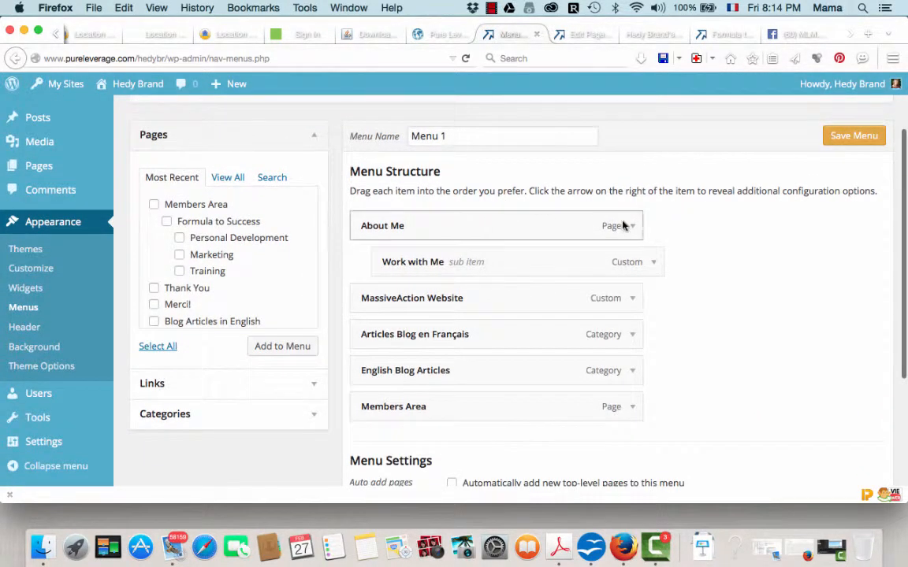
{"action": "left_click", "coordinate": [721, 34]}
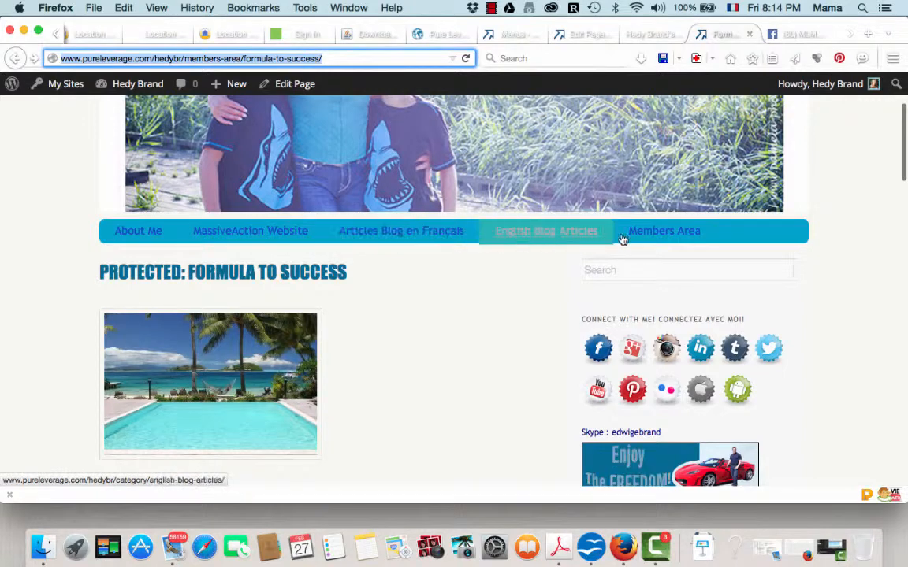
{"action": "left_click", "coordinate": [497, 34]}
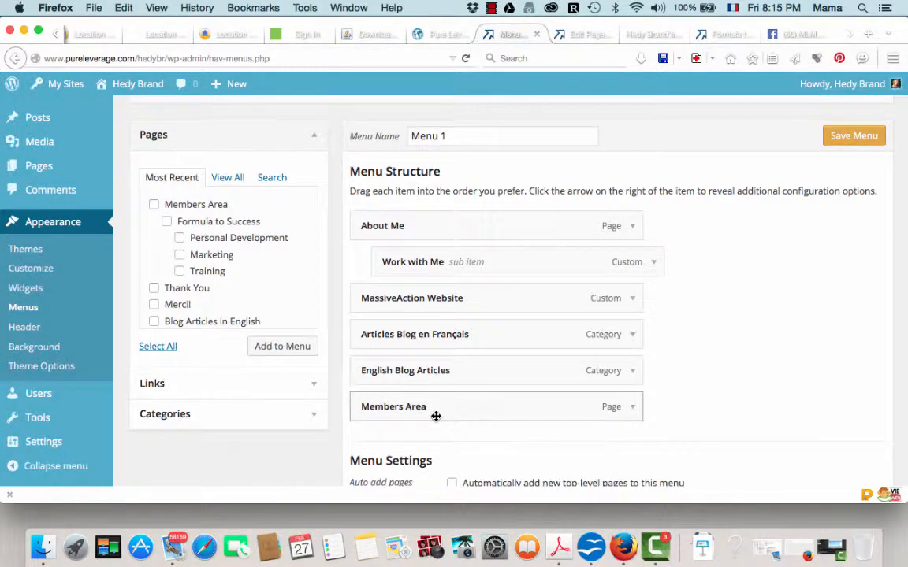
Select the Members Area page among the recent pages available for Menu 1 and save the menu.
{"action": "left_click", "coordinate": [155, 205]}
{"action": "scroll", "coordinate": [218, 311], "scroll_direction": "down", "scroll_amount": 2}
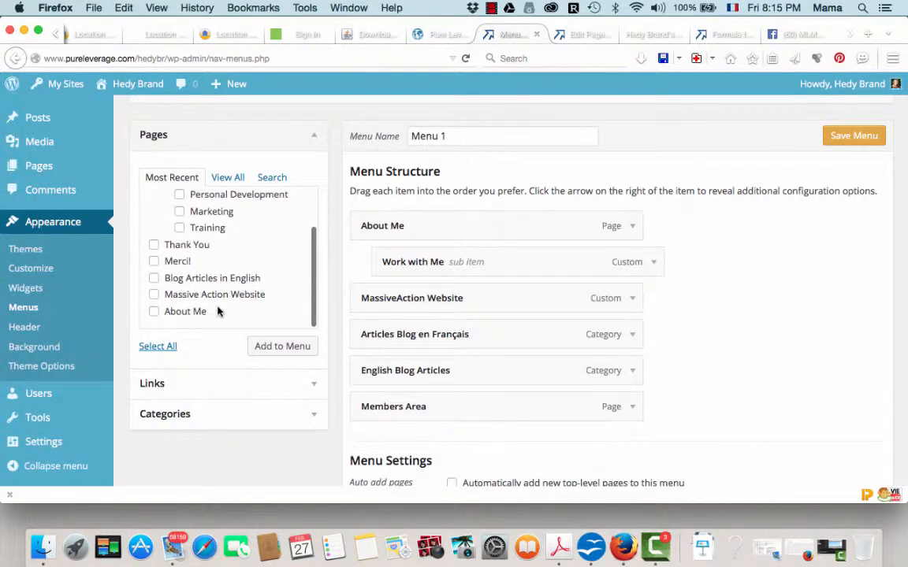
{"action": "scroll", "coordinate": [218, 311], "scroll_direction": "up", "scroll_amount": 2}
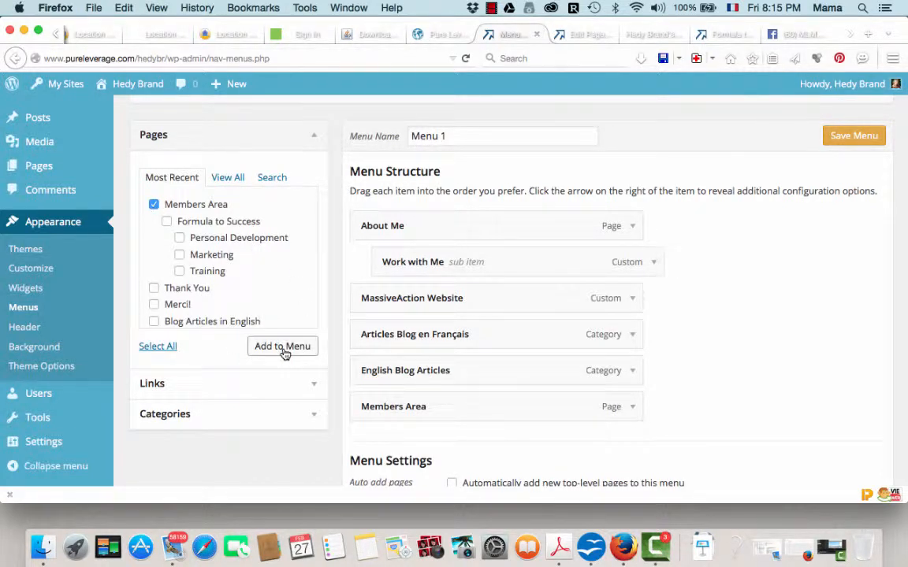
{"action": "scroll", "coordinate": [525, 336], "scroll_direction": "down", "scroll_amount": 2}
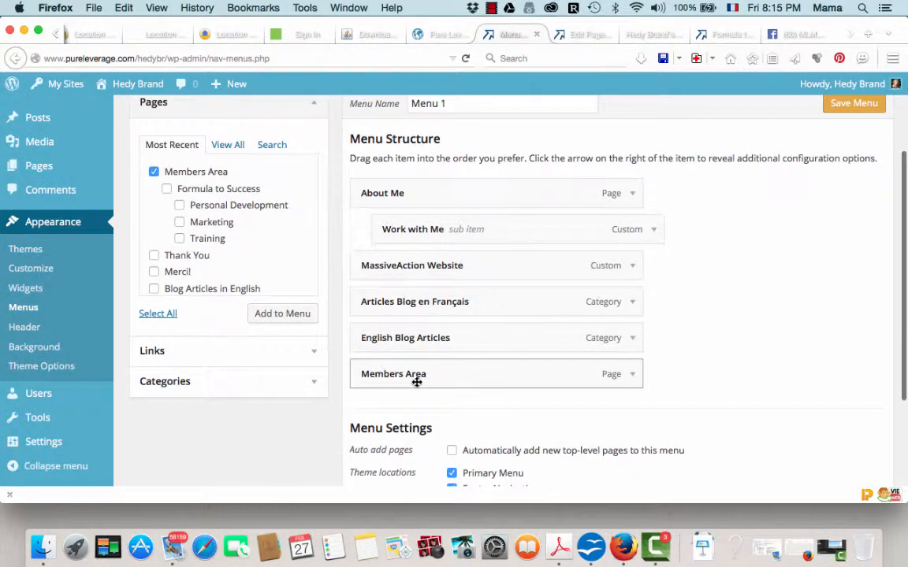
{"action": "mouse_move", "coordinate": [533, 376]}
{"action": "left_mouse_down"}
{"action": "mouse_move", "coordinate": [528, 308]}
{"action": "mouse_move", "coordinate": [547, 390]}
{"action": "mouse_move", "coordinate": [533, 381]}
{"action": "left_mouse_up"}
{"action": "scroll", "coordinate": [725, 379], "scroll_direction": "down", "scroll_amount": 3}
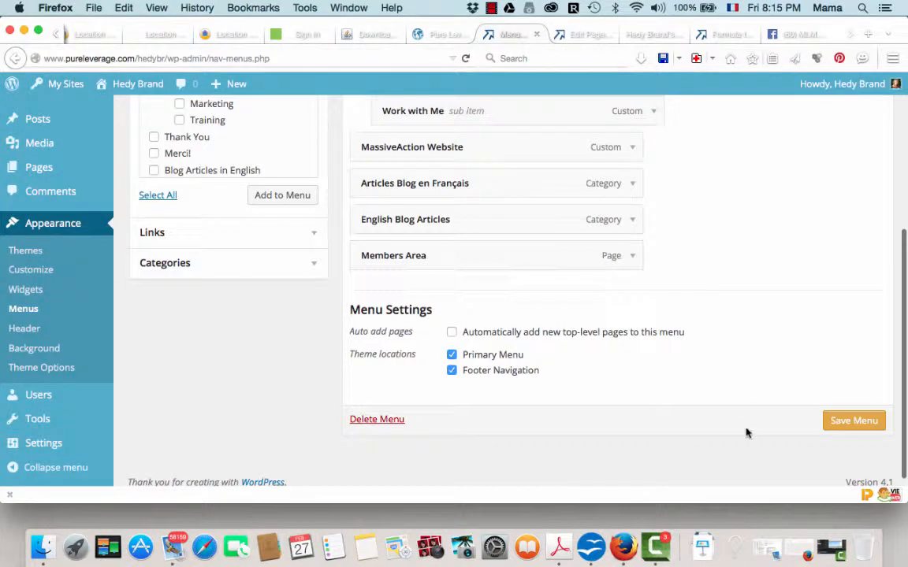
{"action": "left_click", "coordinate": [851, 429]}
Check the navigation bar entries on the live Formula to Success page again.
{"action": "left_click", "coordinate": [729, 36]}
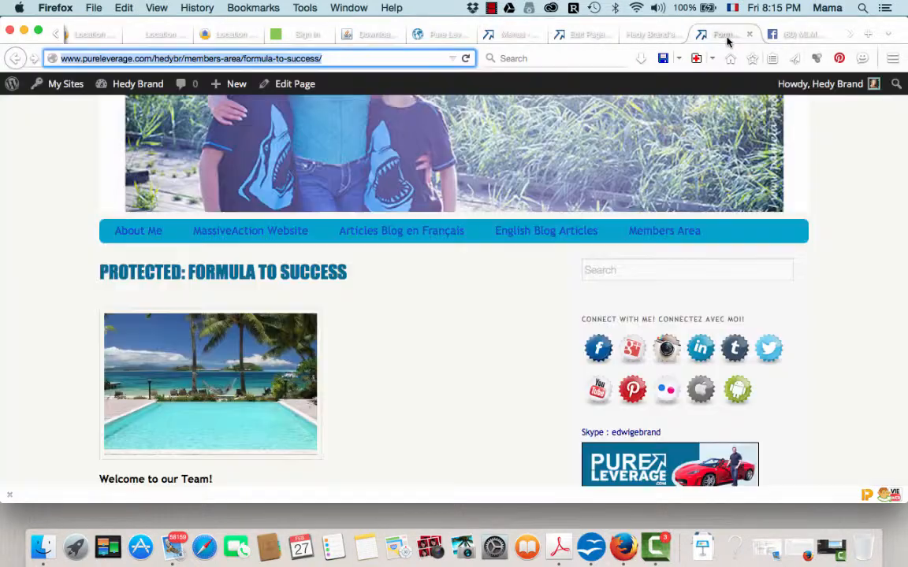
{"action": "scroll", "coordinate": [829, 324], "scroll_direction": "up", "scroll_amount": 3}
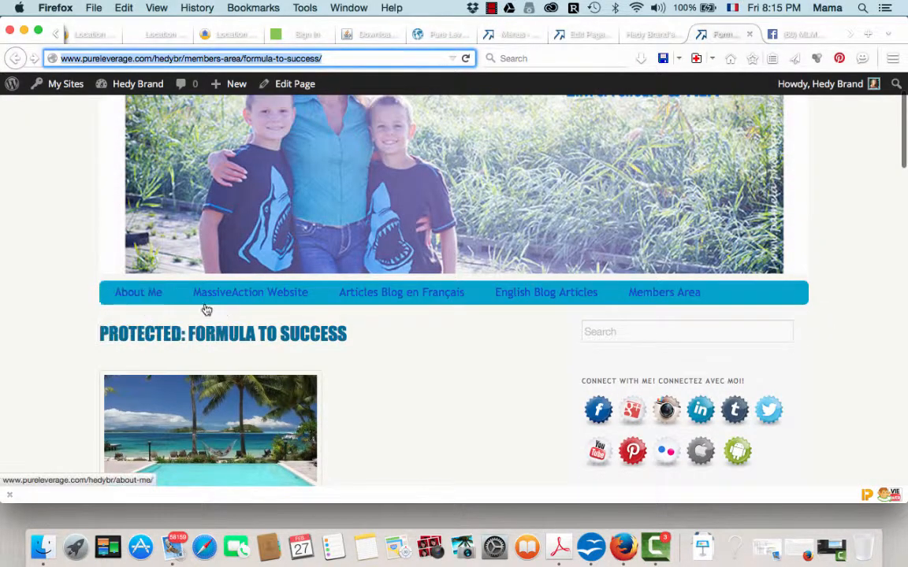